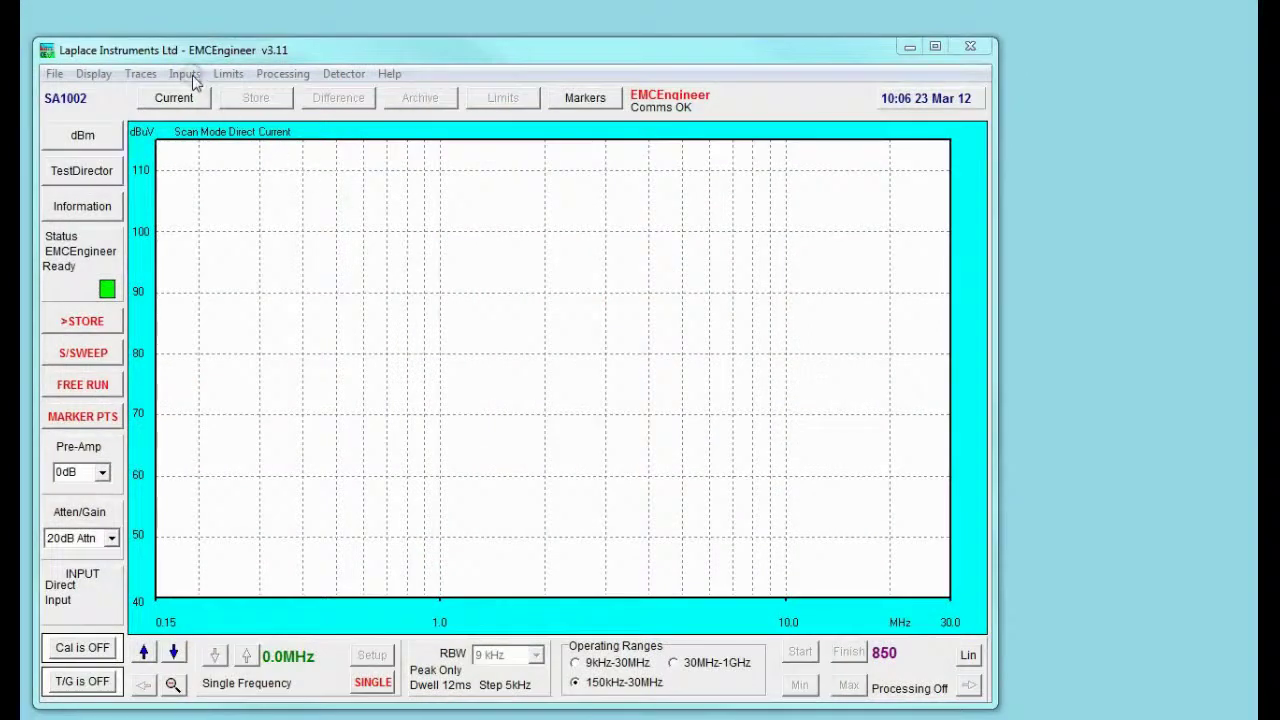
- Select the LISN input with a 30dB pre-amp and 10dB attenuation
click(185, 74)
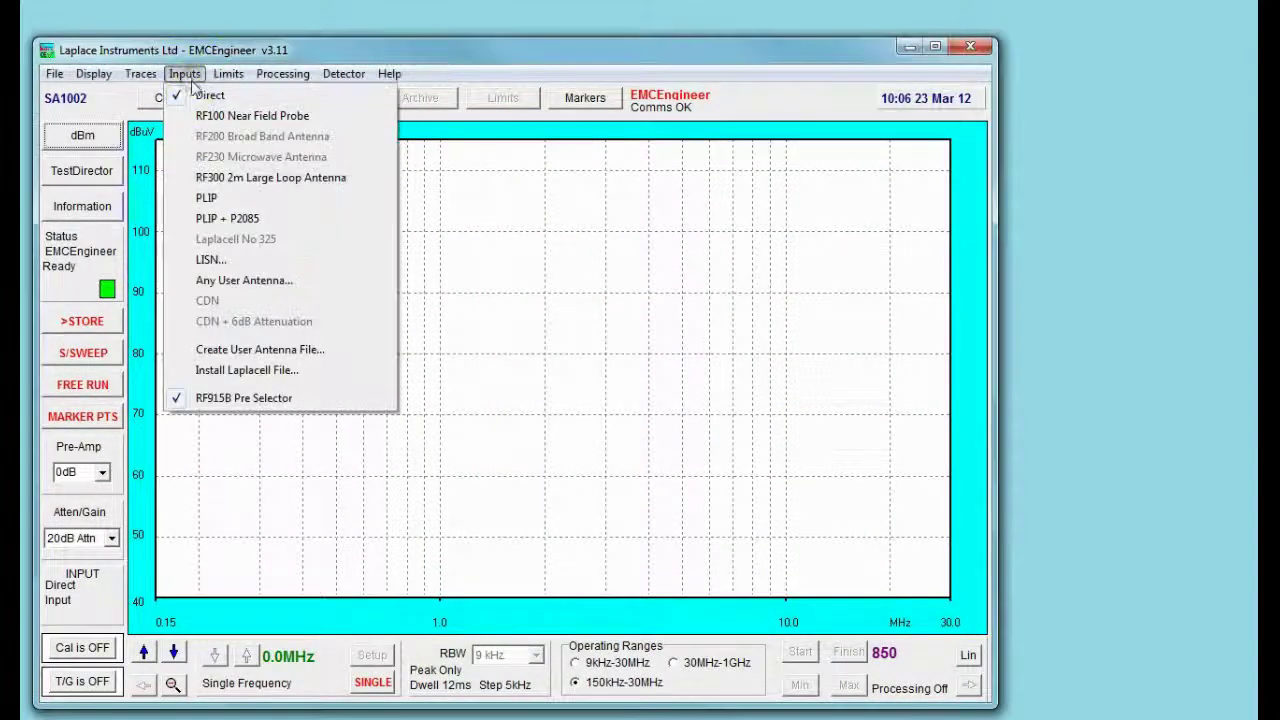
click(200, 257)
click(646, 480)
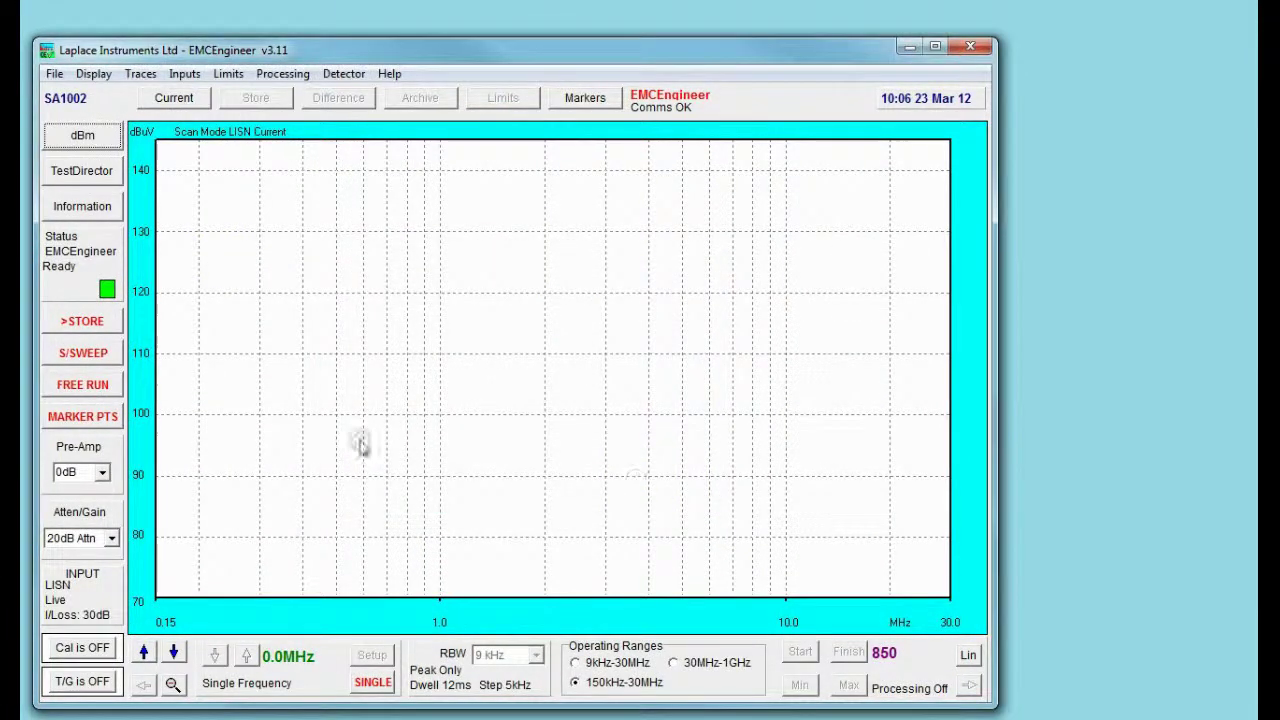
click(103, 474)
click(68, 588)
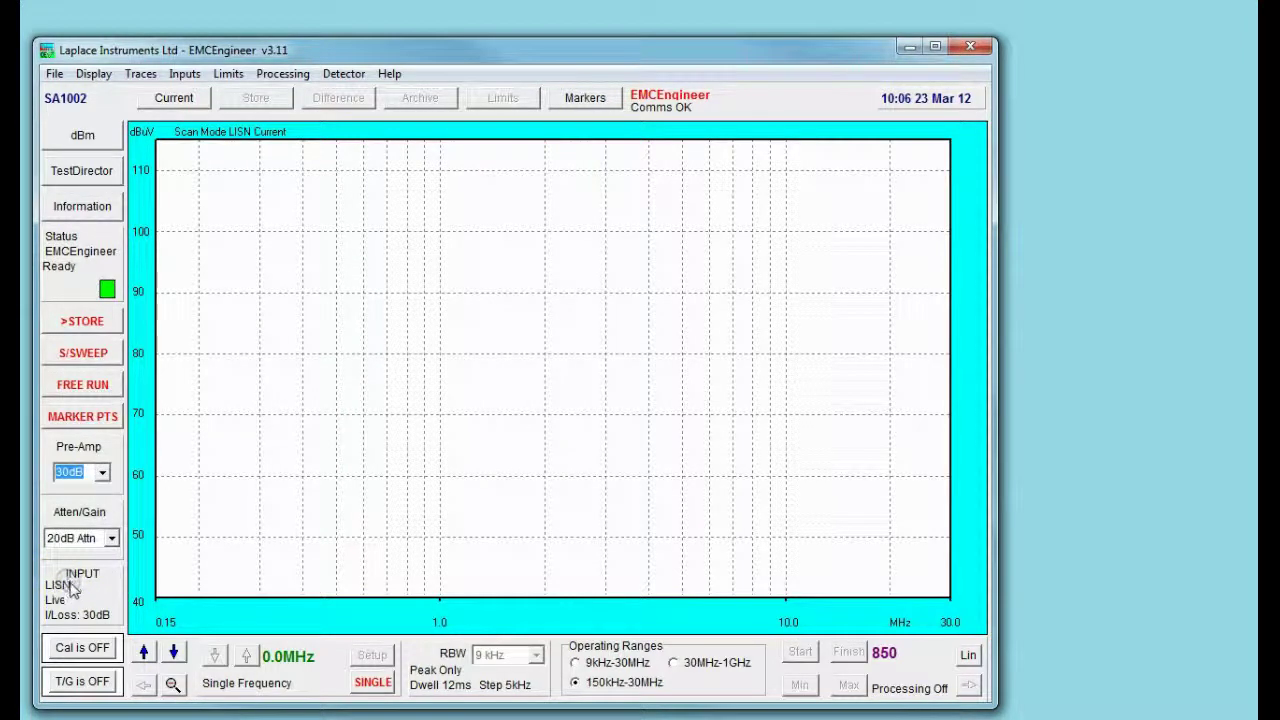
click(111, 538)
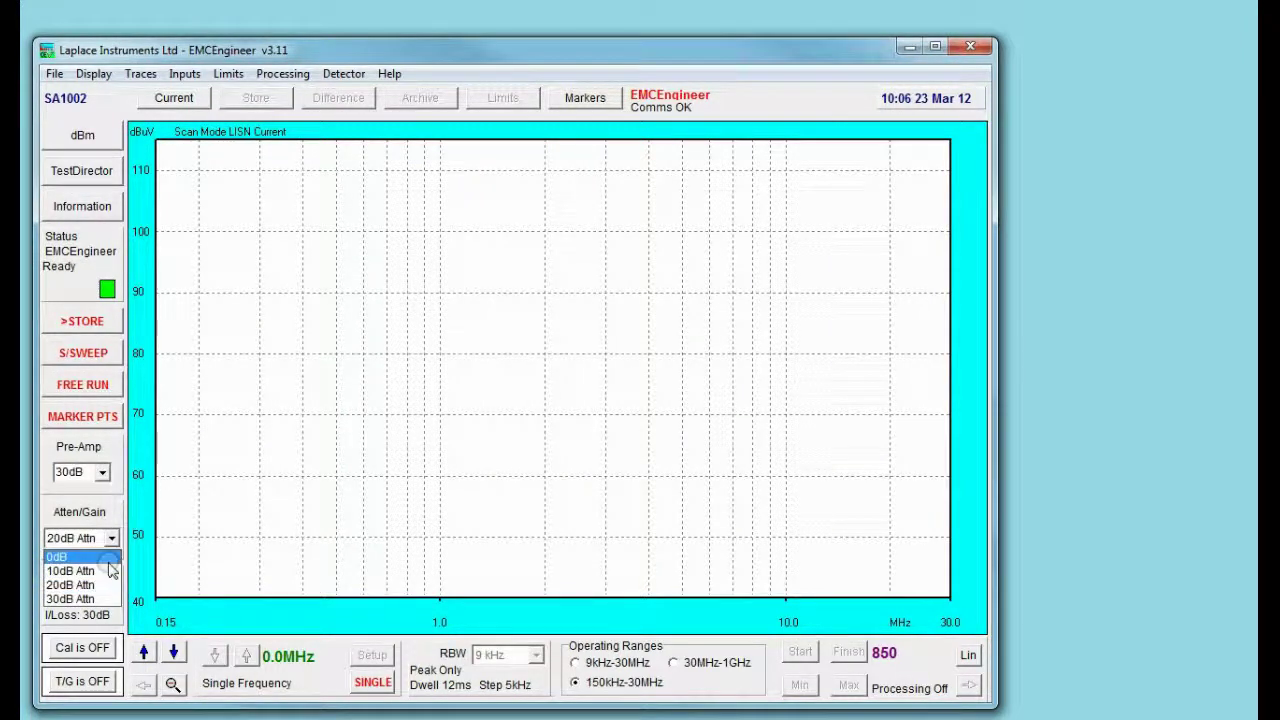
click(106, 572)
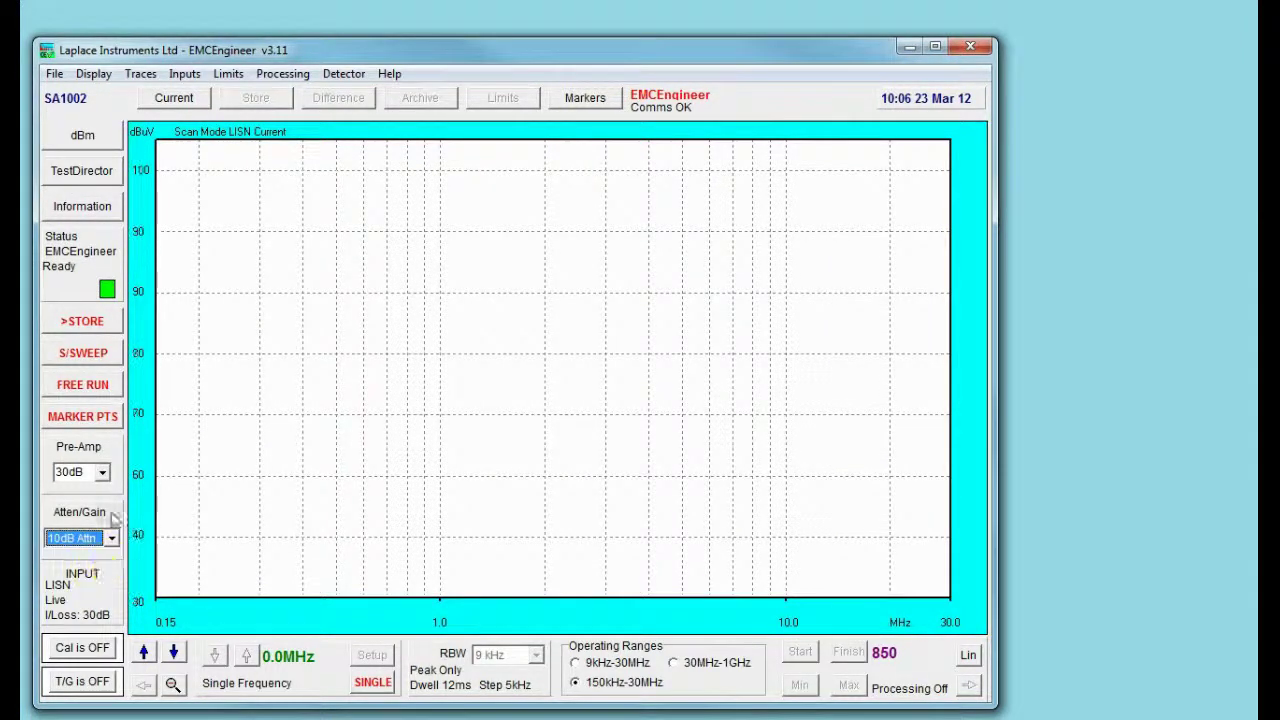
- Apply the EN55015 Lighting, Mains limit lines from the European Limits
click(228, 74)
mouse_move(245, 115)
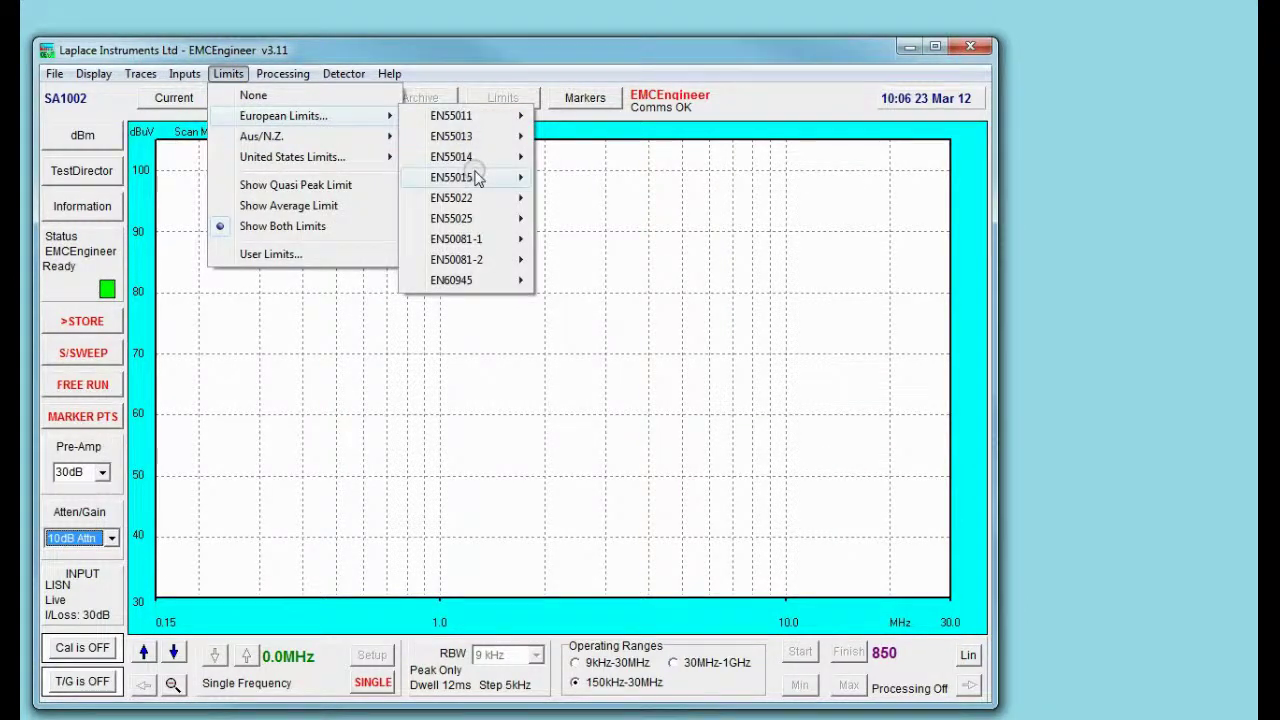
mouse_move(478, 178)
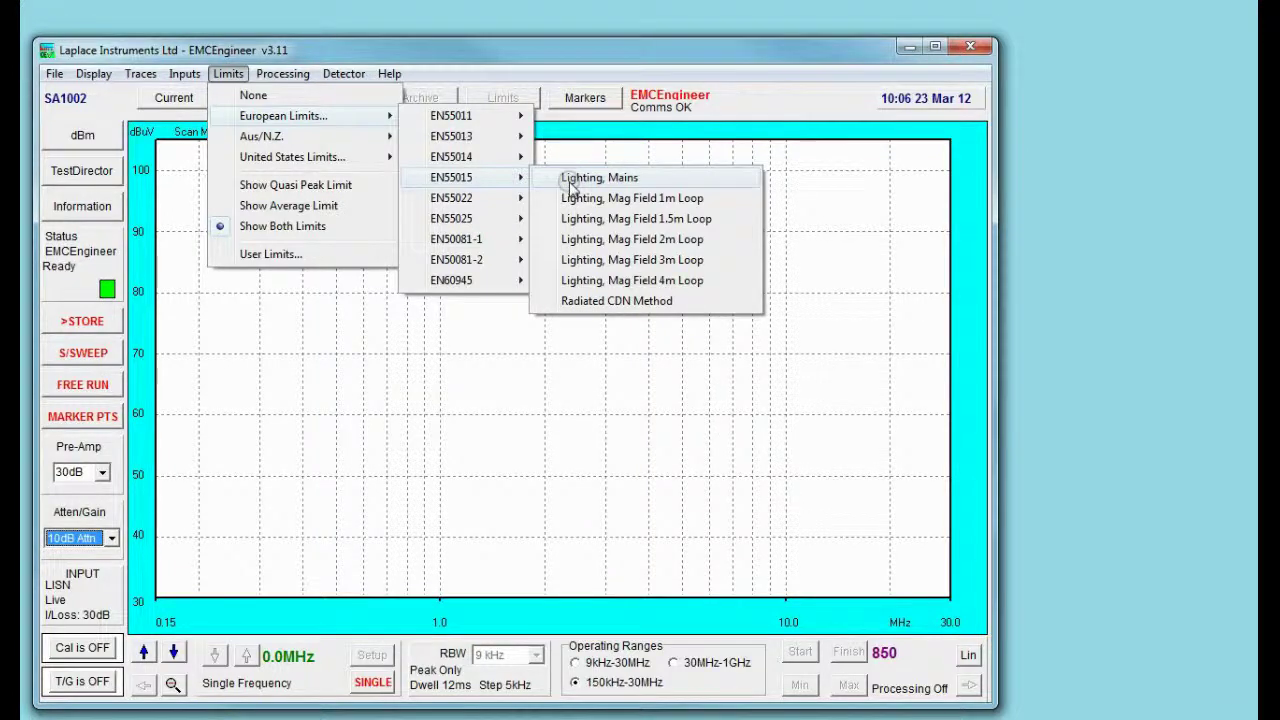
click(570, 180)
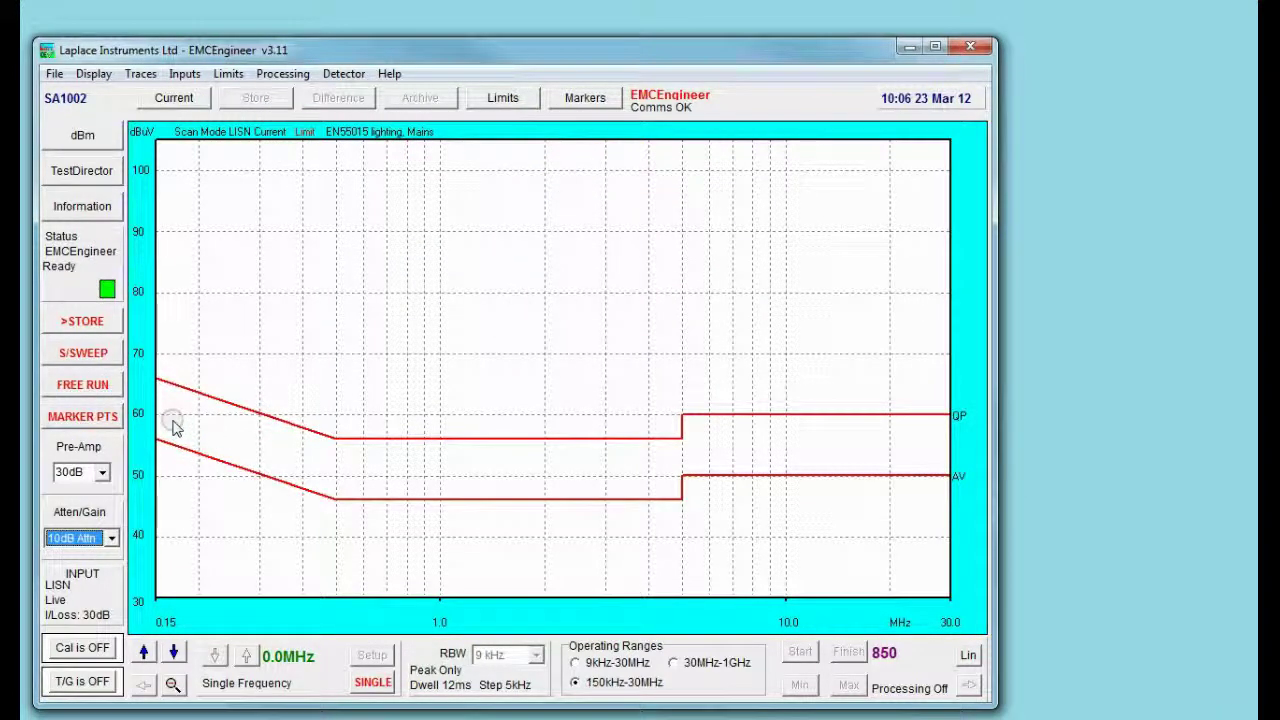
- Run a single 150 kHz–30 MHz sweep of the lamp's conducted emissions
click(83, 357)
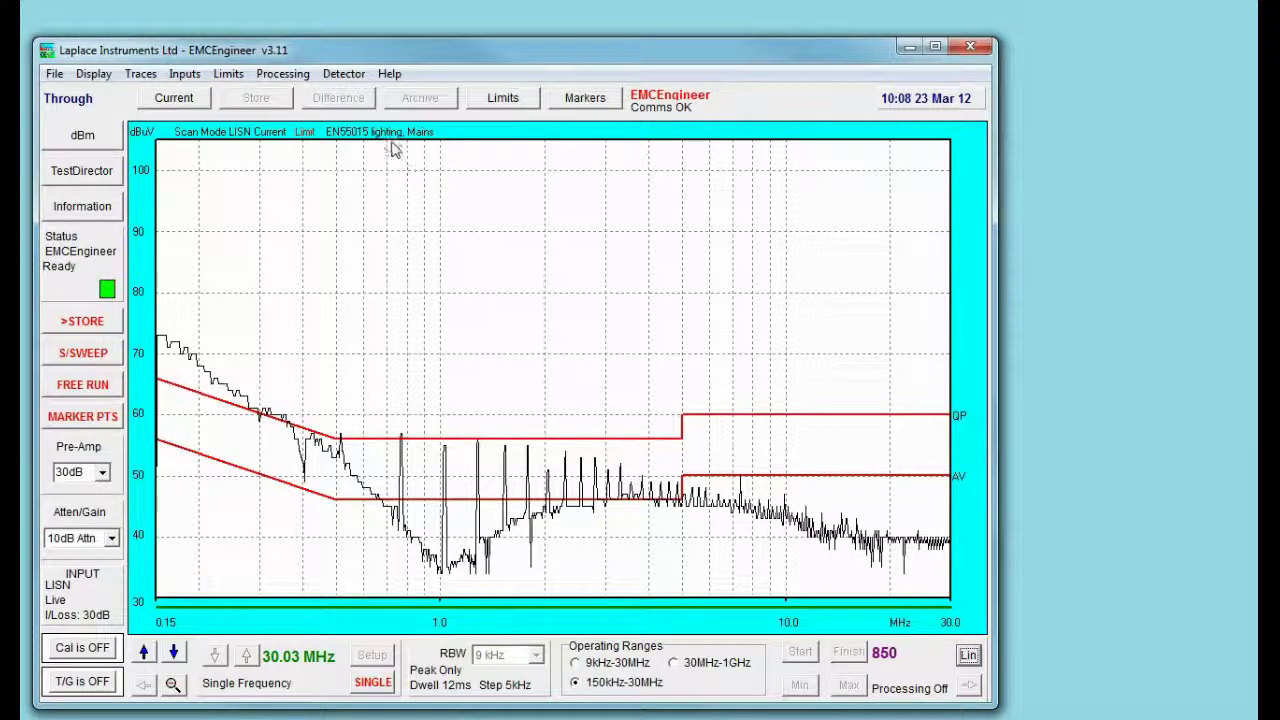
click(344, 76)
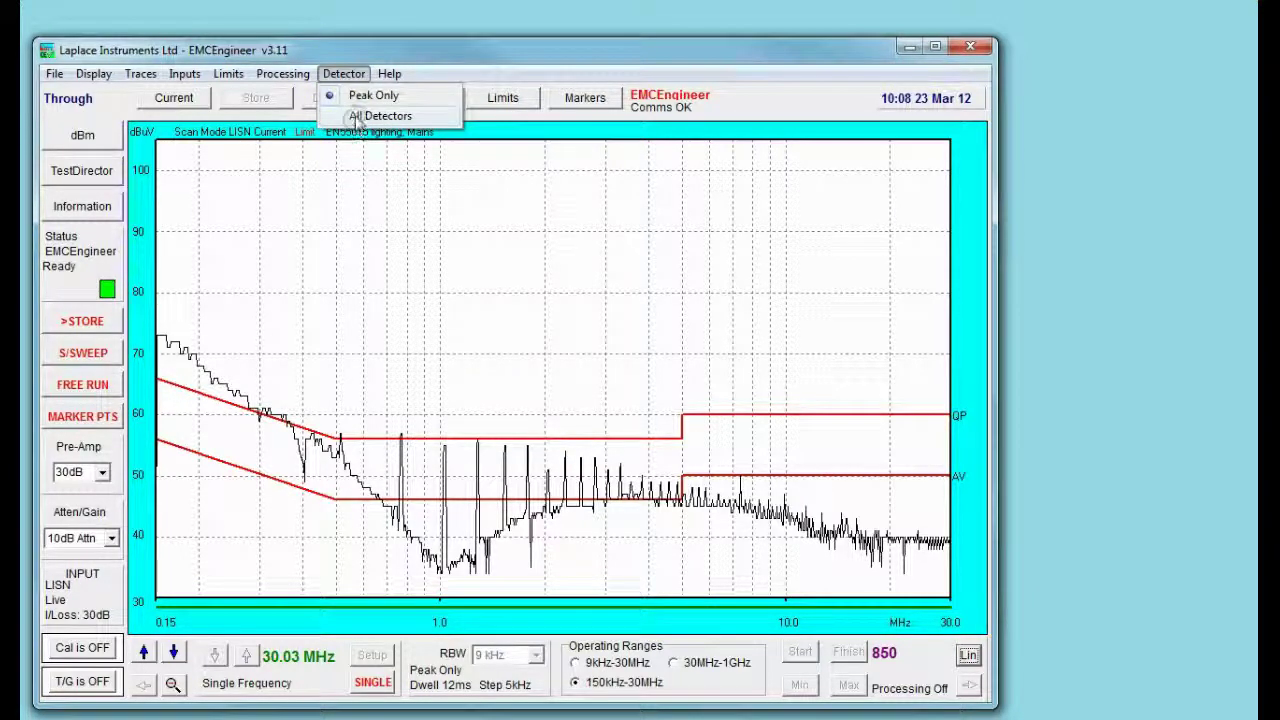
- Choose All Detectors, giving a 100ms dwell at 5kHz steps
click(357, 117)
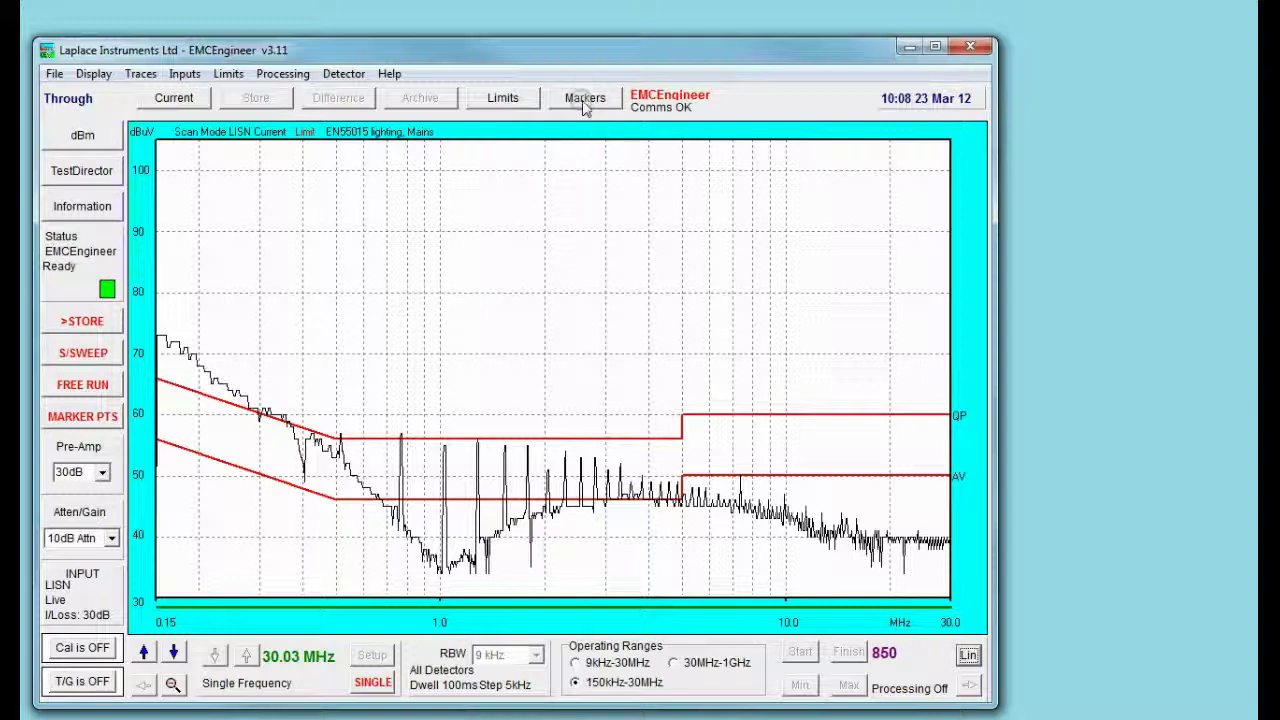
- Open the markers table and add markers at 1.024 MHz and 0.7678 MHz
click(585, 105)
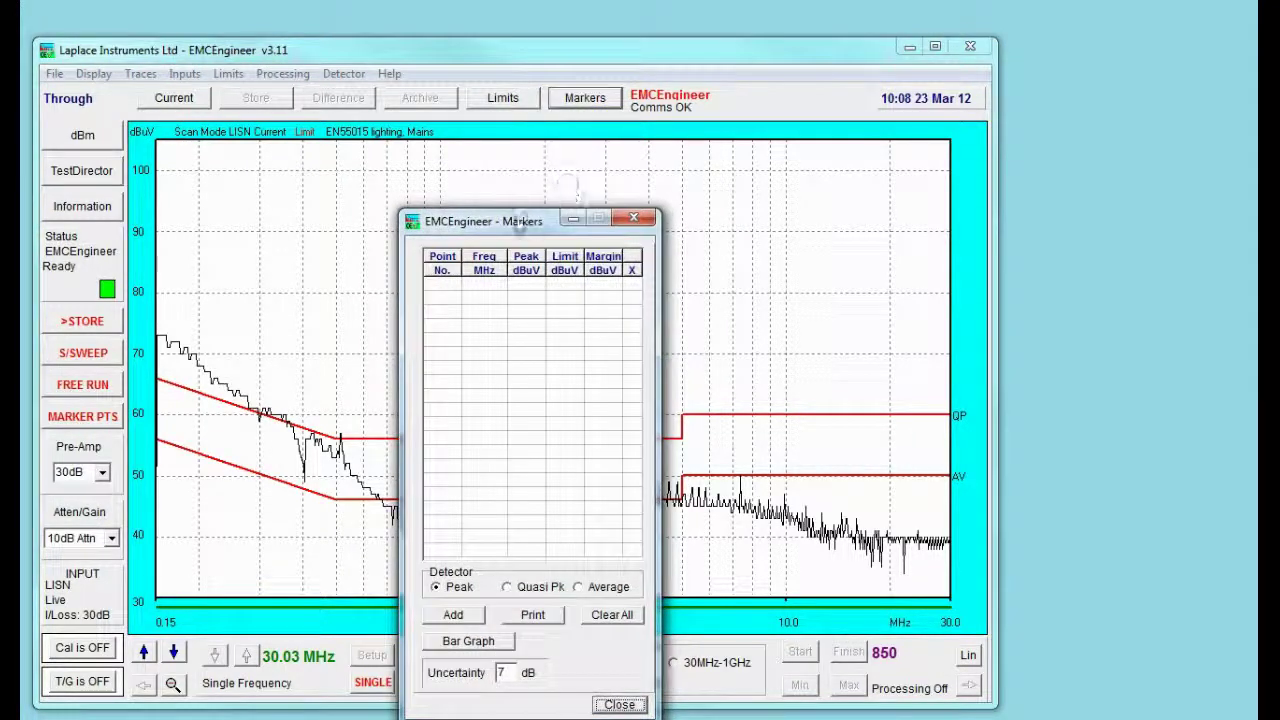
drag(520, 223, 1058, 49)
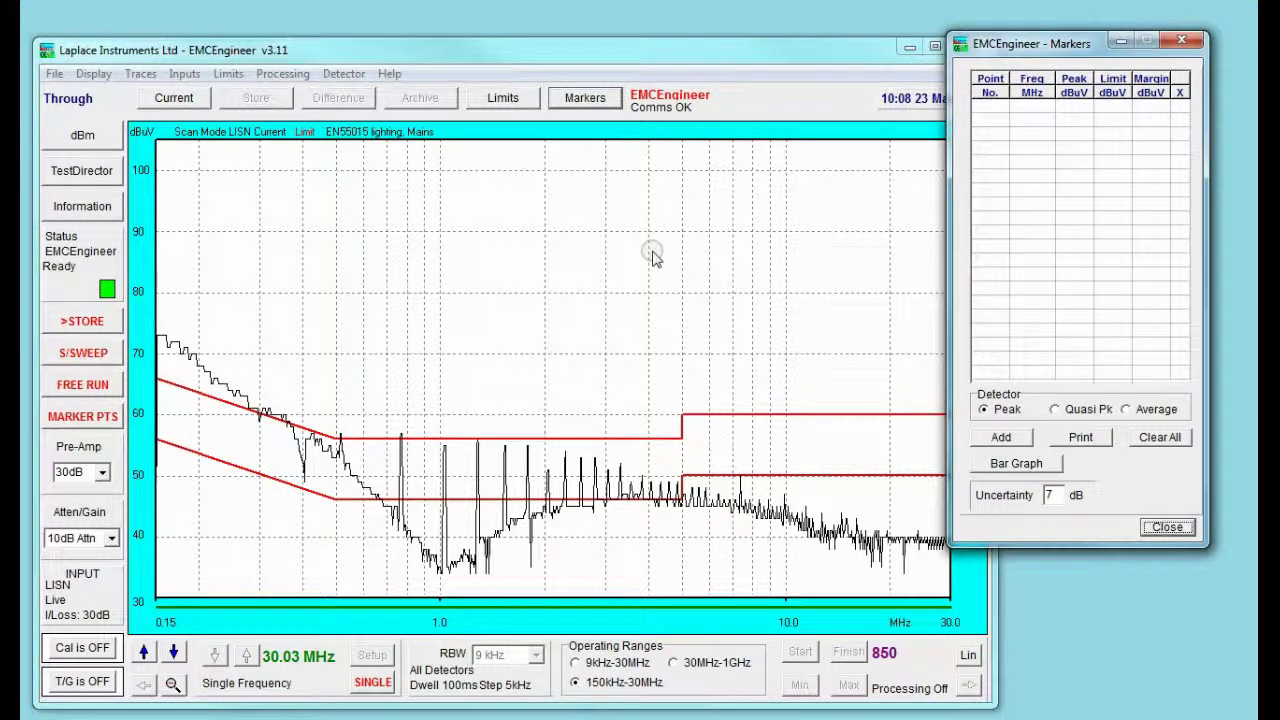
drag(651, 251, 444, 242)
click(351, 300)
double_click(351, 300)
click(403, 291)
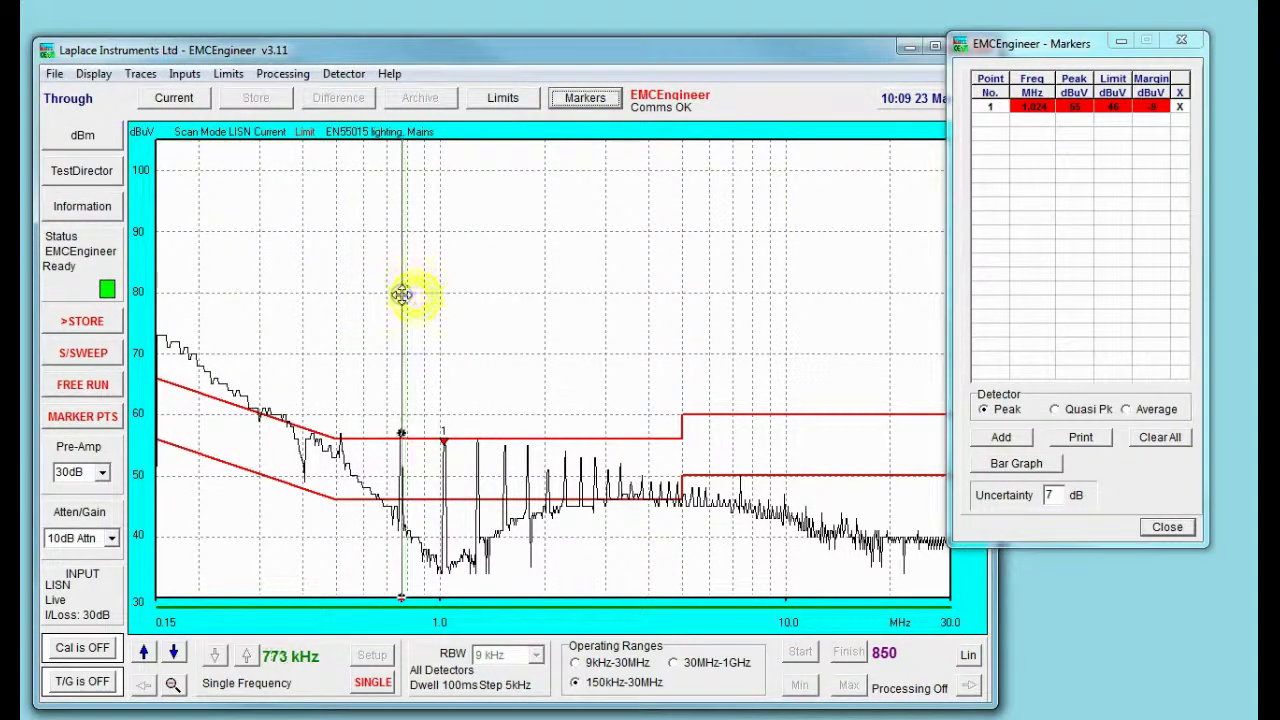
mouse_move(403, 294)
mouse_down()
mouse_move(347, 265)
mouse_move(354, 254)
mouse_move(171, 232)
mouse_up()
double_click(347, 265)
- Add markers near 0.51 MHz, at 0.1637 MHz and at 1.275 MHz
click(338, 258)
click(342, 257)
double_click(347, 254)
drag(330, 236, 477, 256)
double_click(357, 234)
drag(396, 253, 352, 254)
double_click(352, 254)
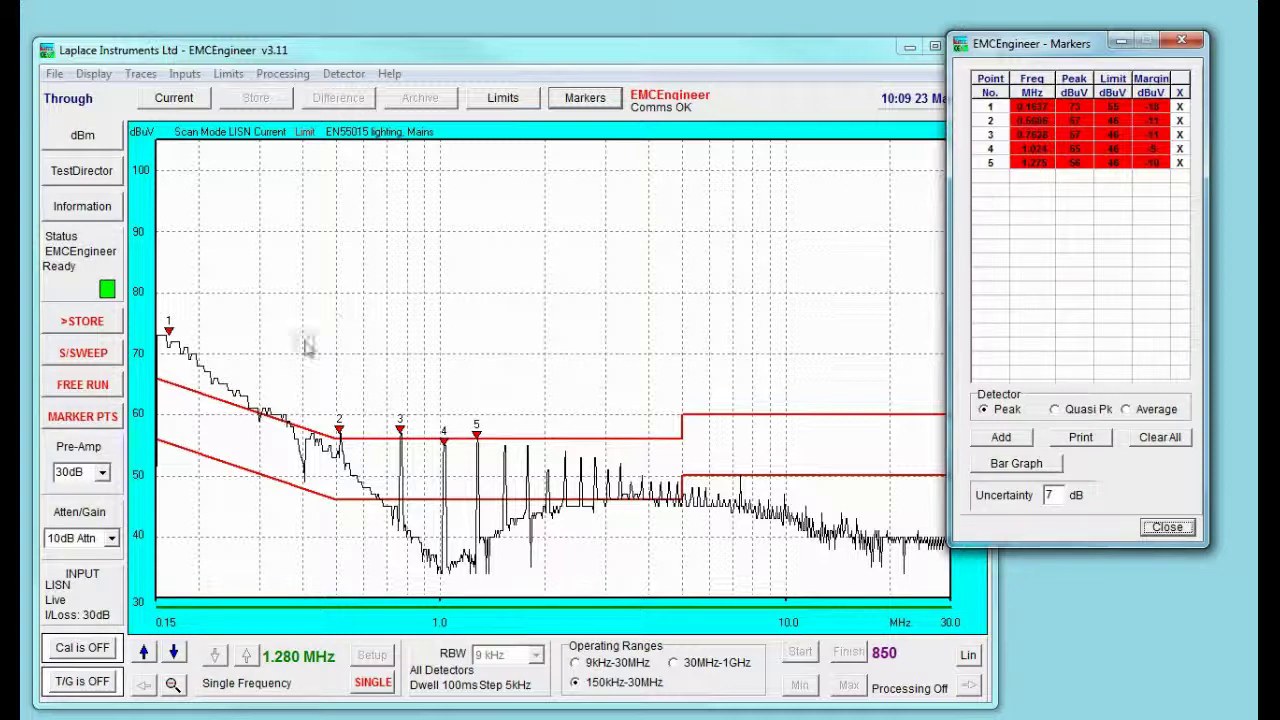
- Measure the marker points with Quasi Pk and Average, then show the normalised bar graph
click(82, 418)
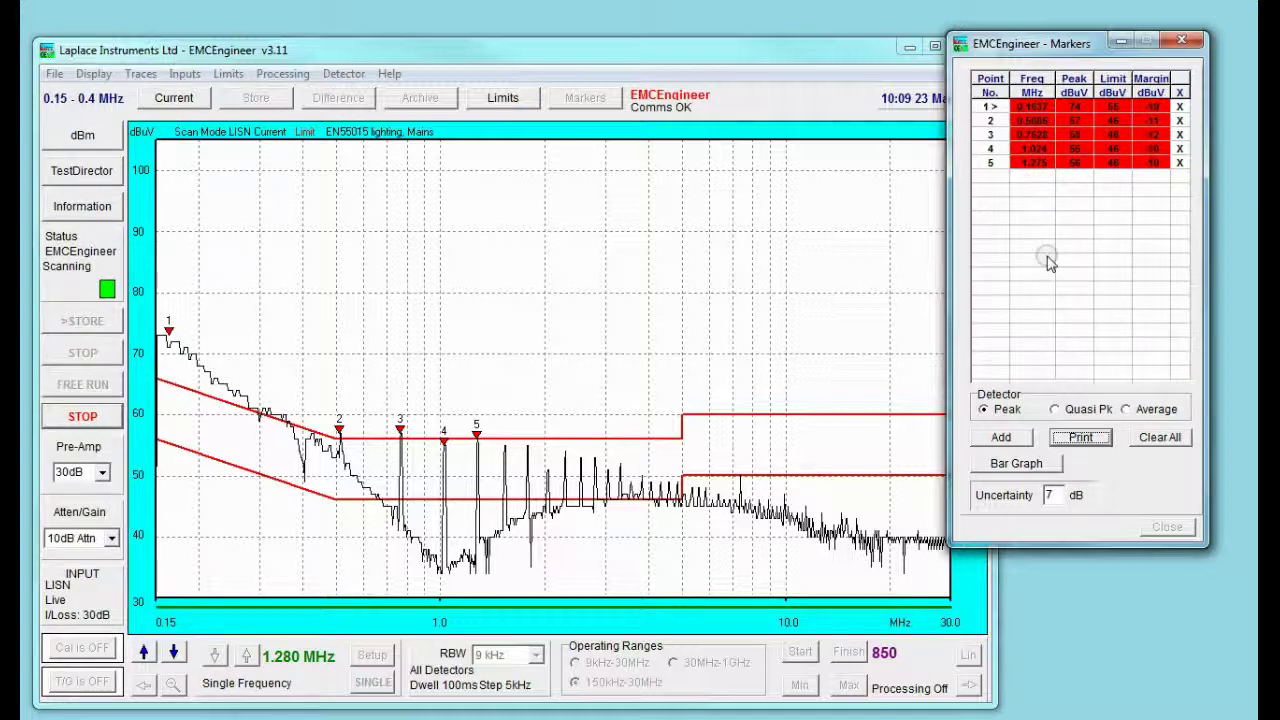
click(1056, 411)
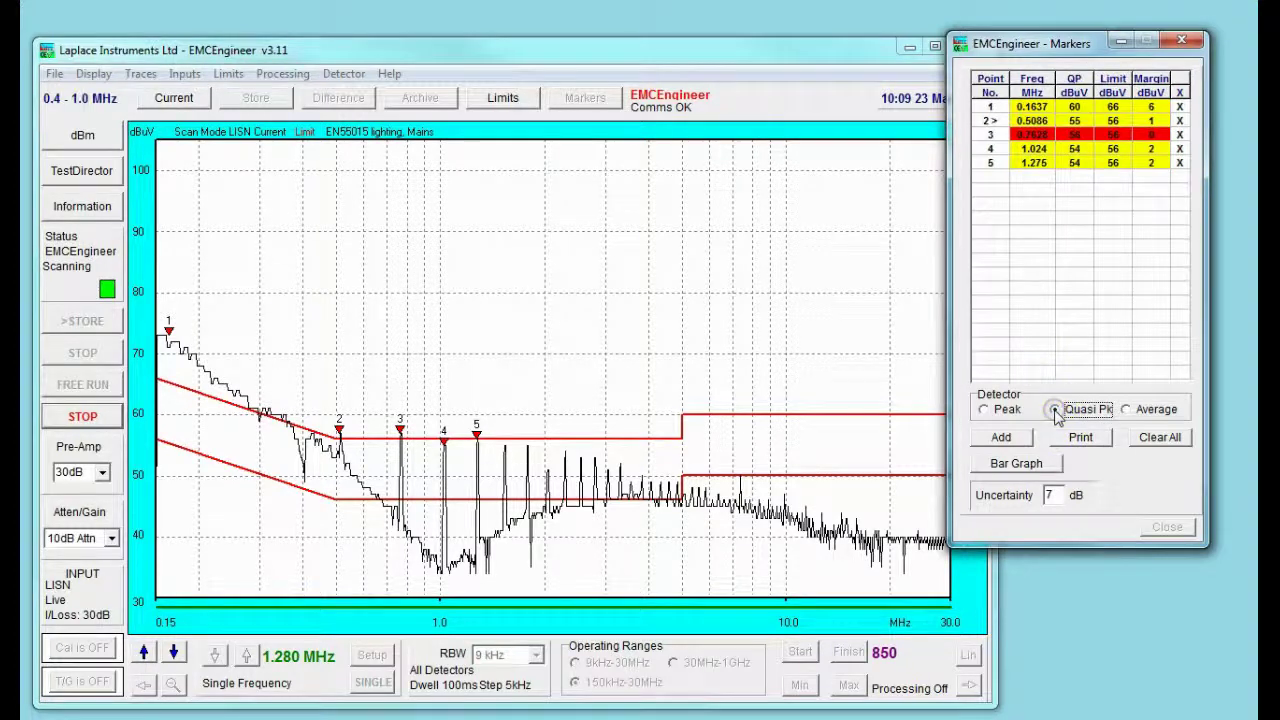
click(1126, 411)
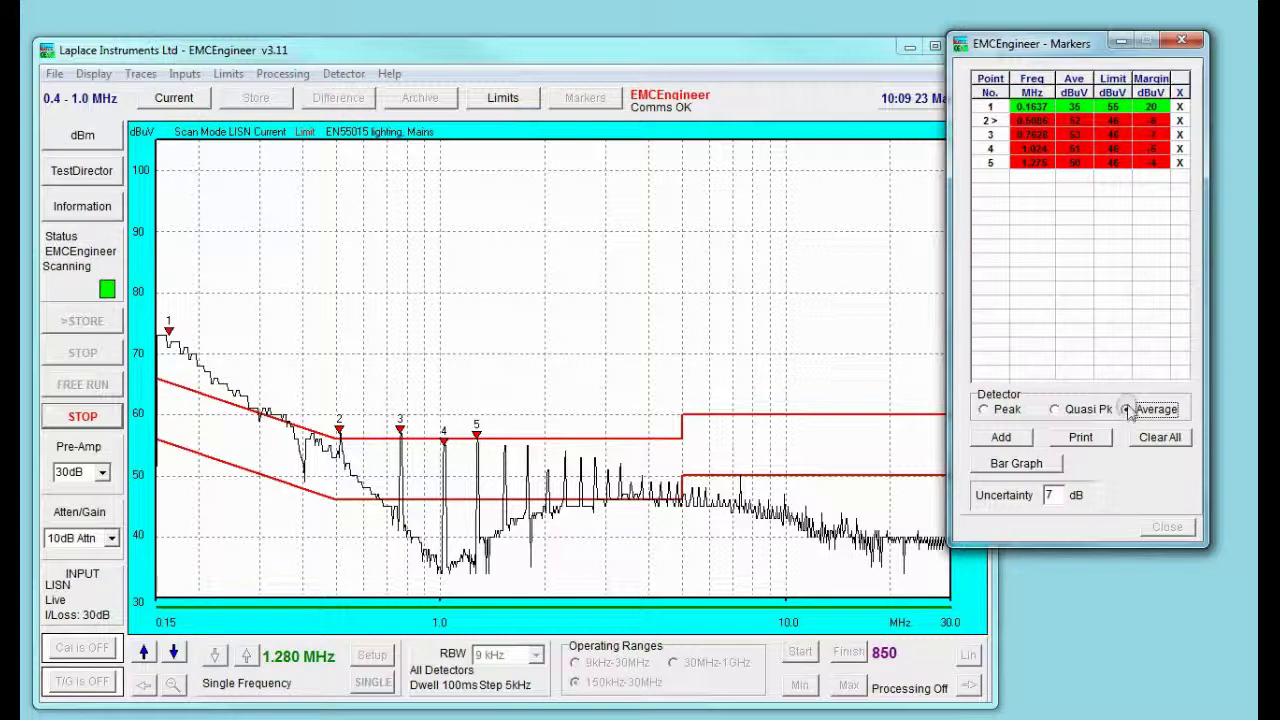
click(1016, 465)
mouse_move(605, 208)
mouse_down()
mouse_move(742, 184)
mouse_move(1109, 58)
mouse_up()
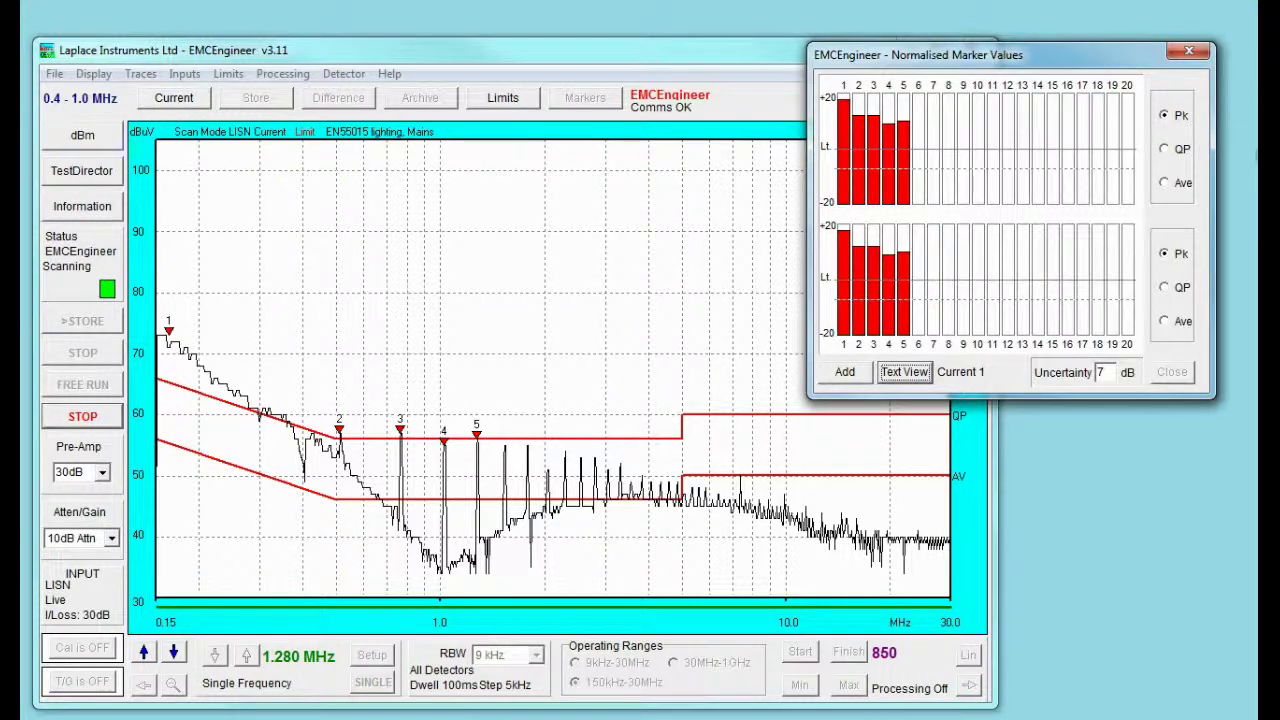
- Show quasi-peak in the upper bars and average below, with 4 dB uncertainty
click(1165, 149)
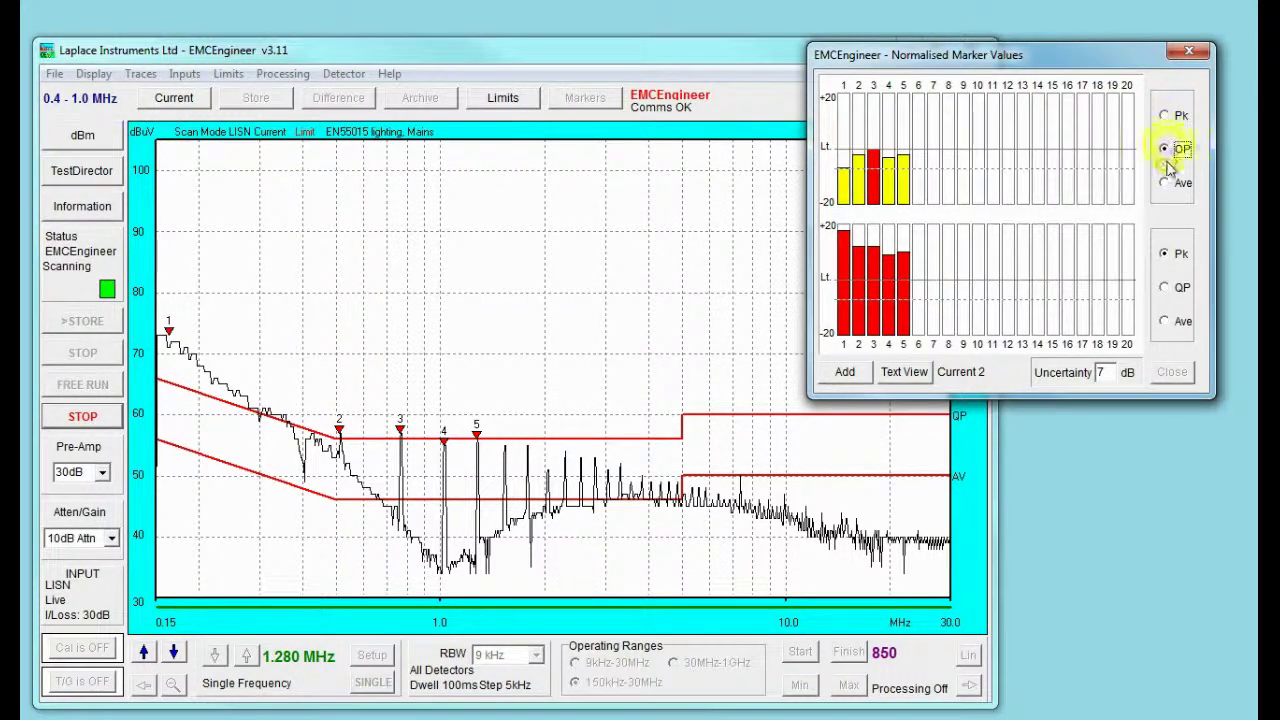
click(1165, 322)
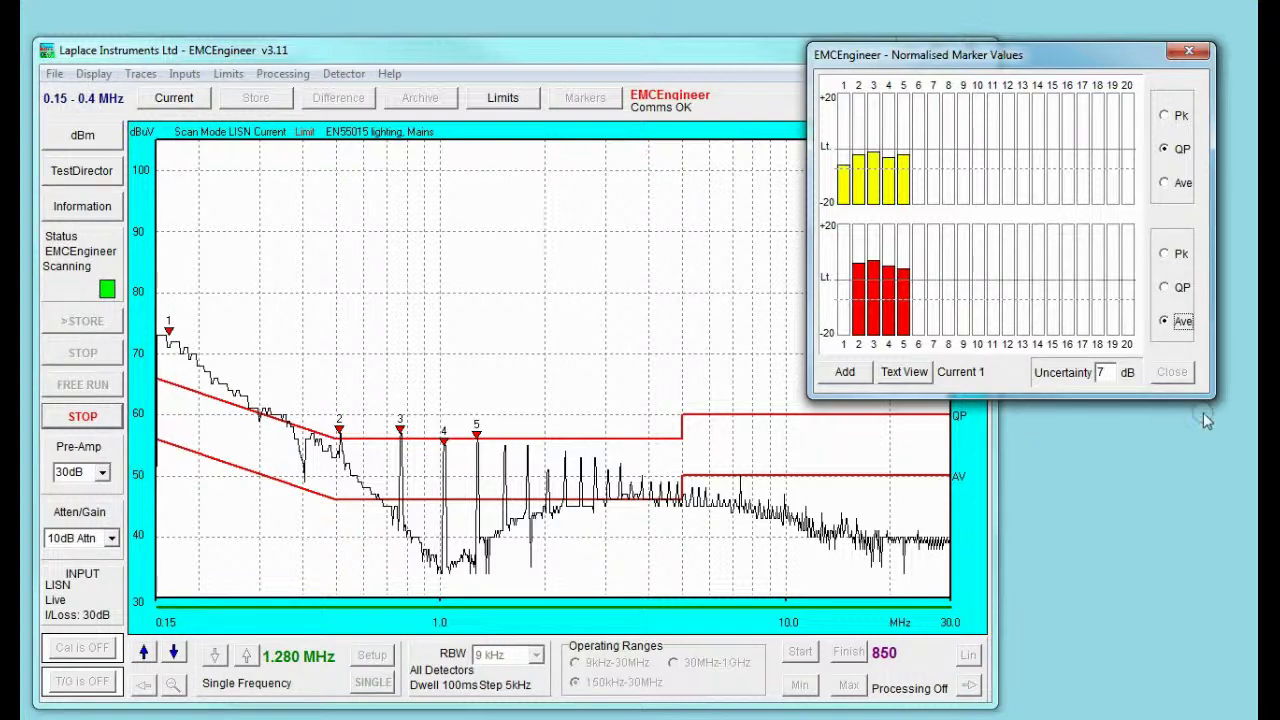
click(1117, 372)
drag(1113, 372, 1075, 374)
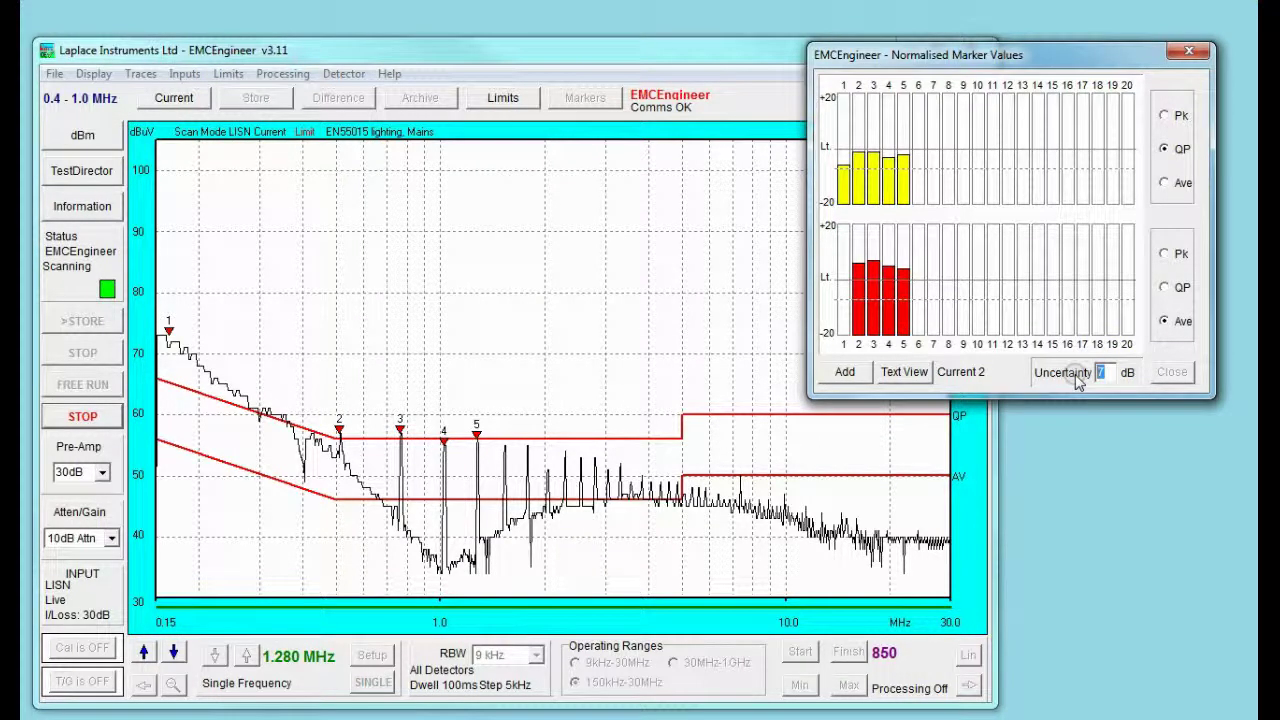
text(4)
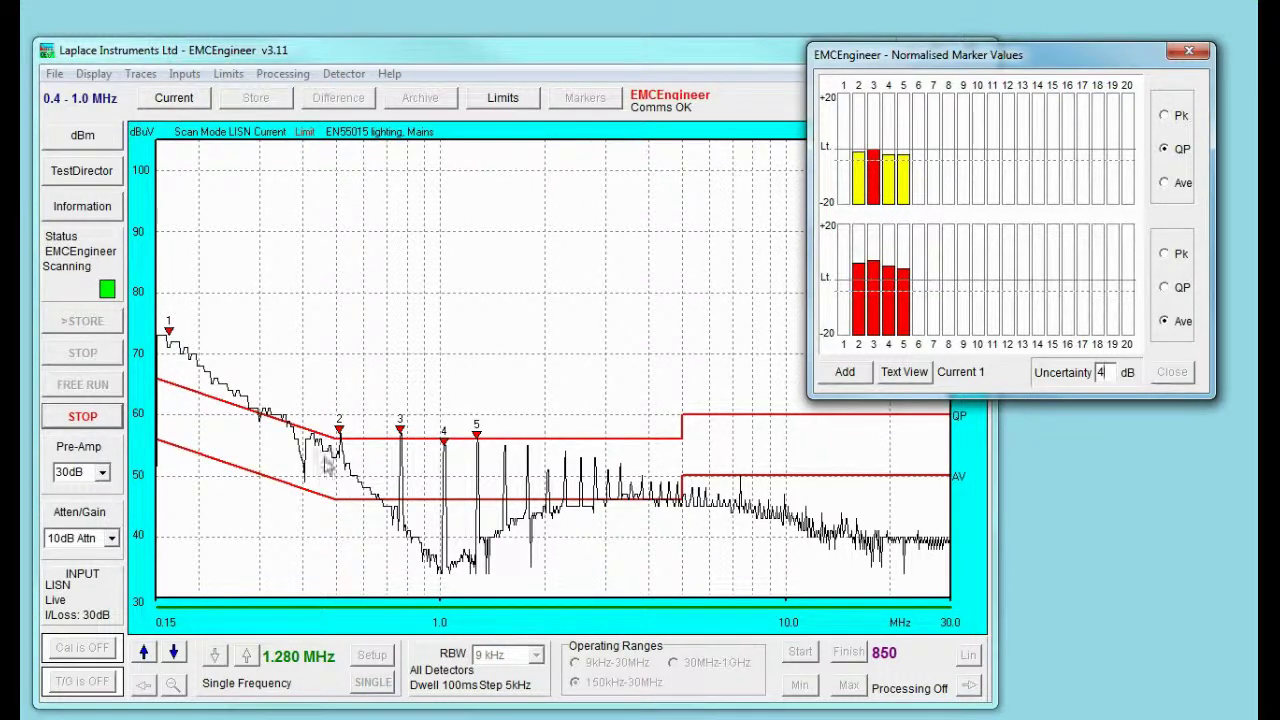
- Switch to the Text View table, stop the sweep, and enter single-frequency mode
click(886, 375)
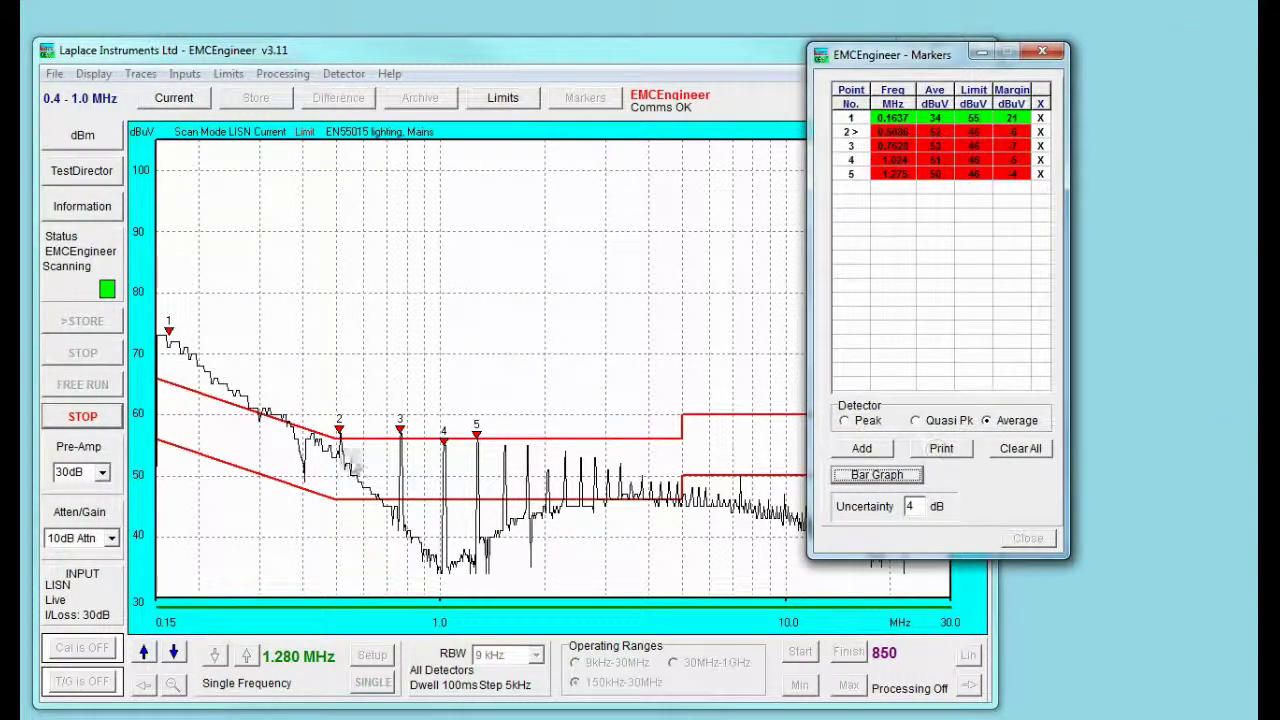
click(83, 416)
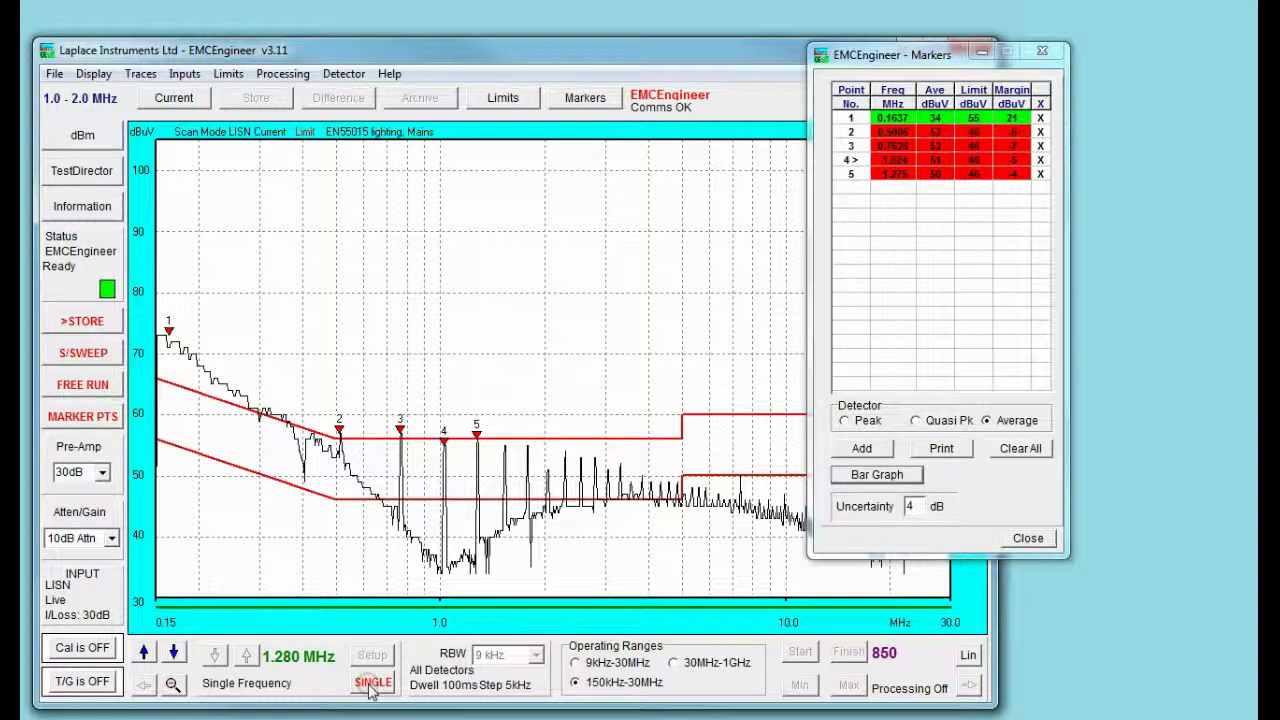
click(372, 683)
click(508, 405)
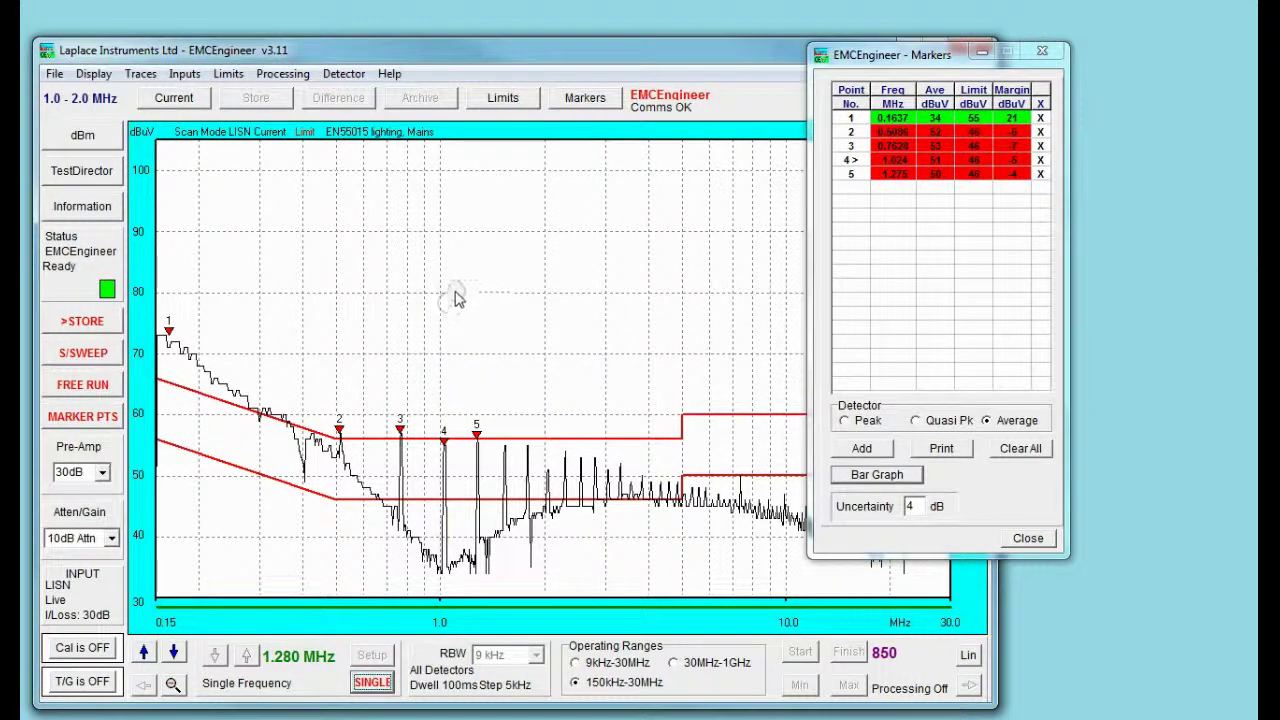
- Start a single-frequency measurement at 0.1657 MHz, accepting the limit warning
click(171, 270)
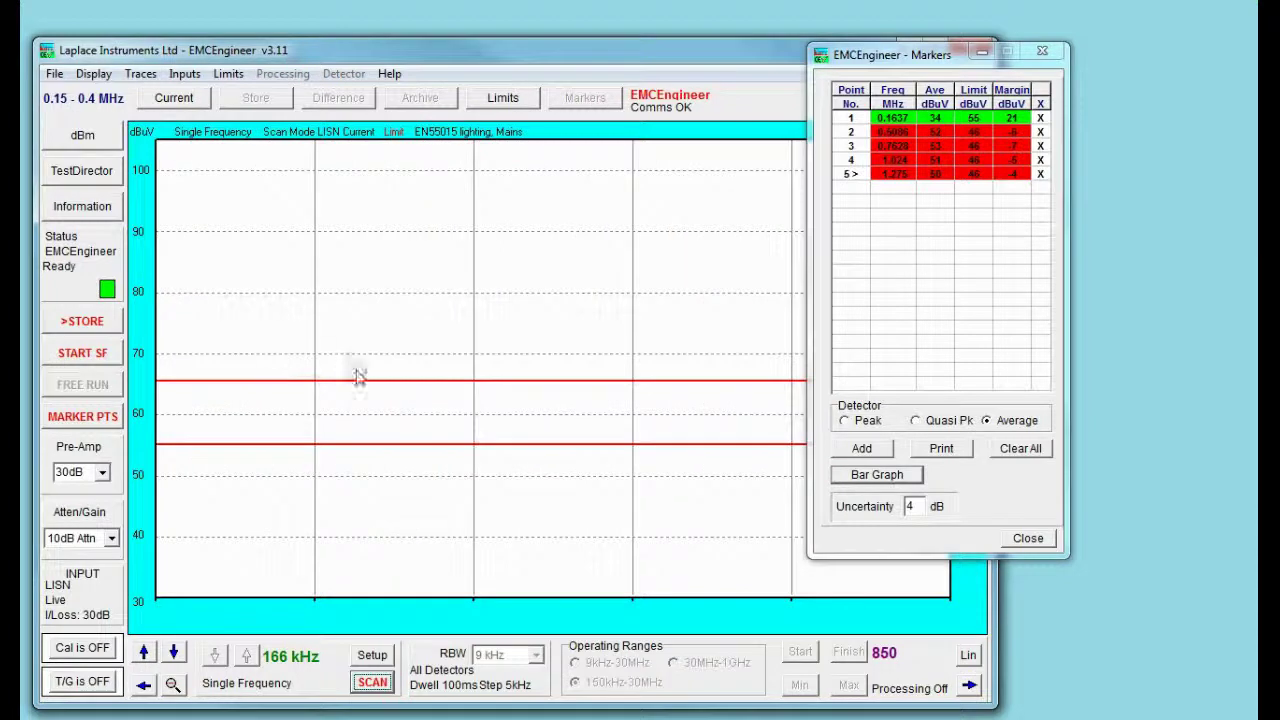
click(85, 353)
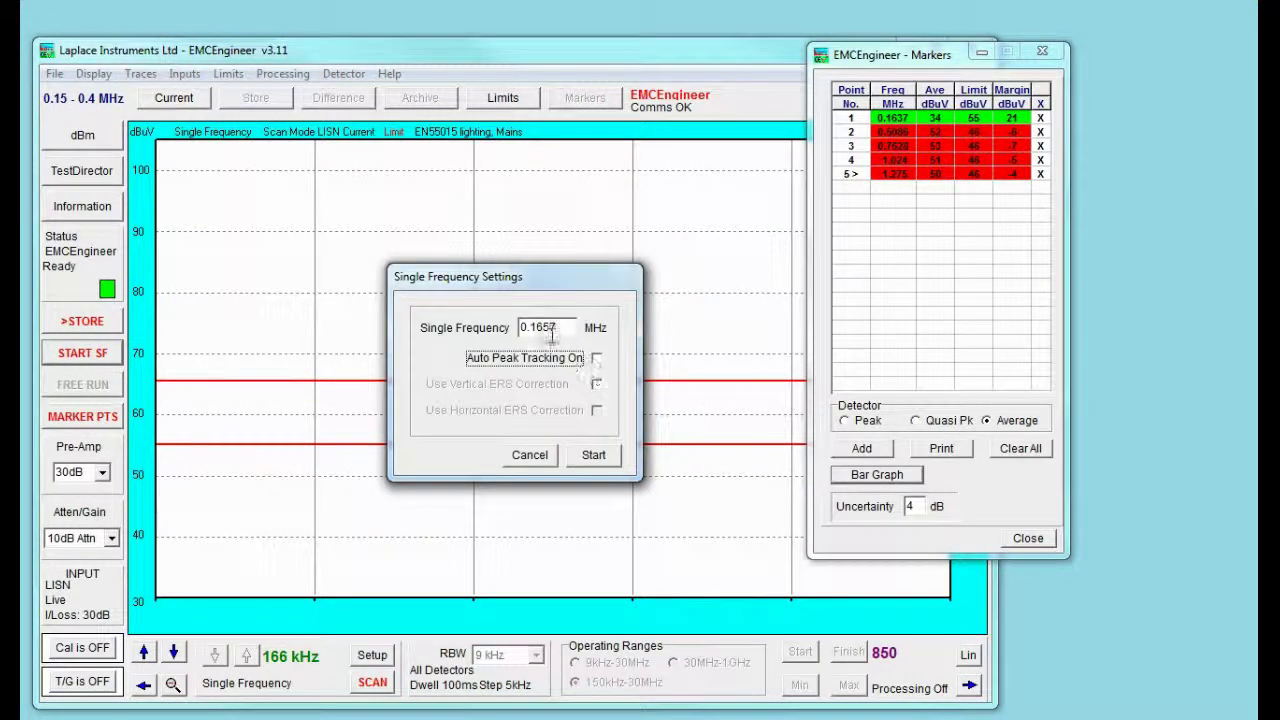
click(593, 455)
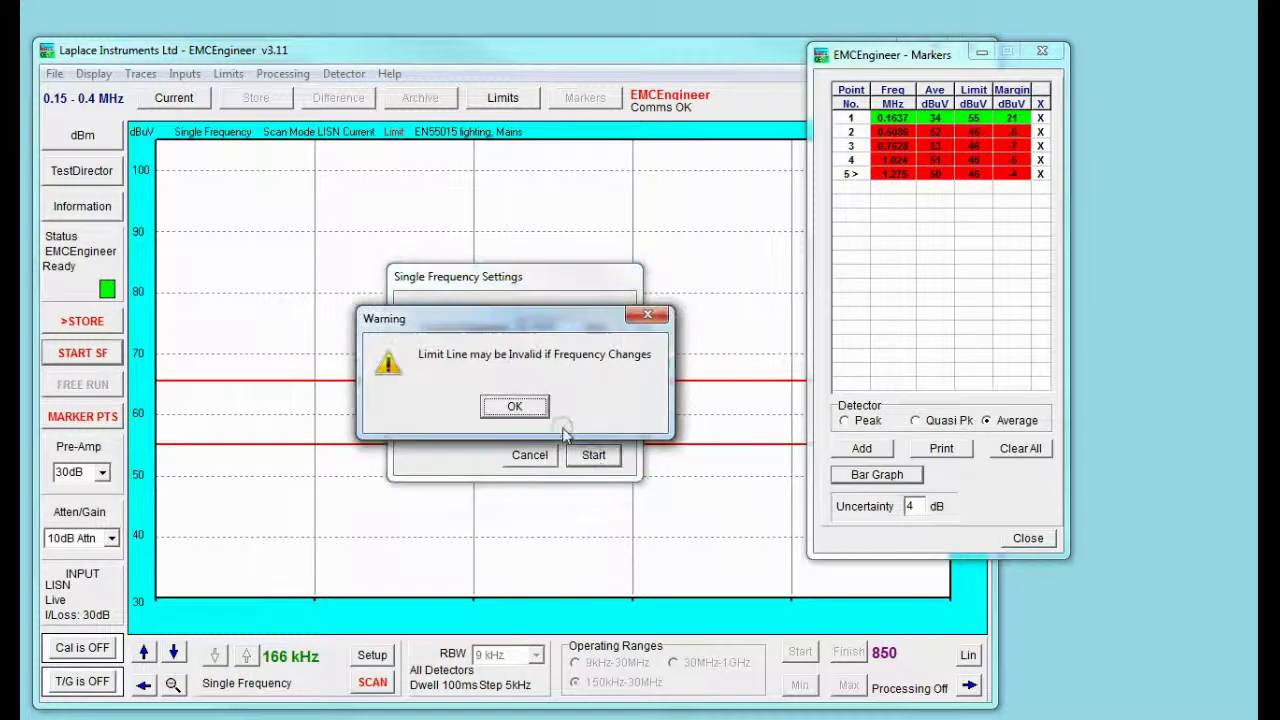
click(512, 405)
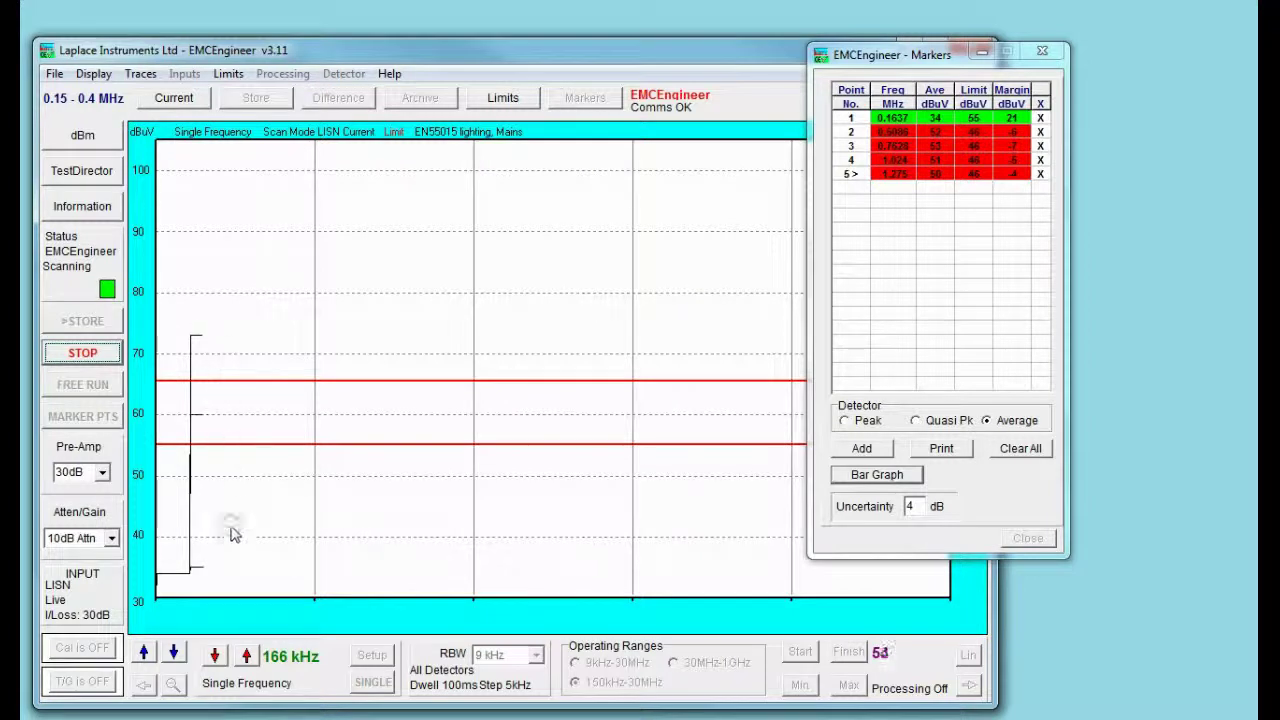
- Show quasi-peak levels and margins in the markers table, then stop the measurement
click(139, 74)
click(183, 114)
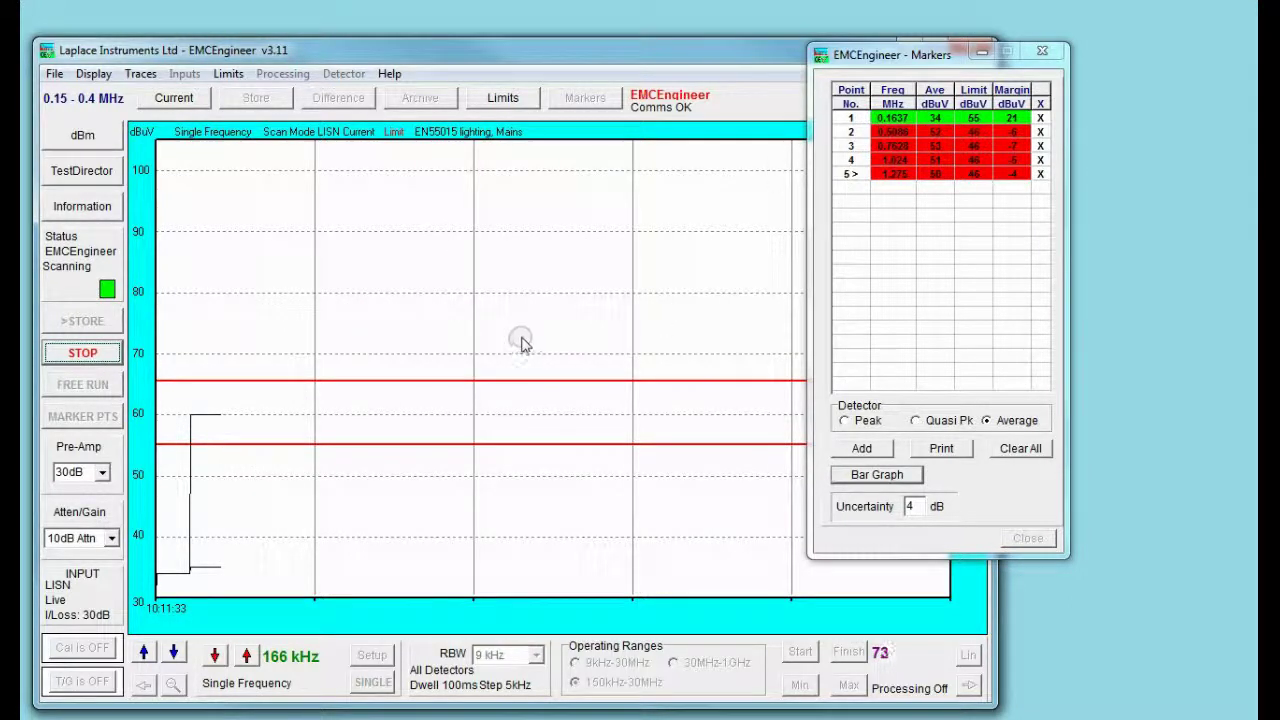
click(916, 421)
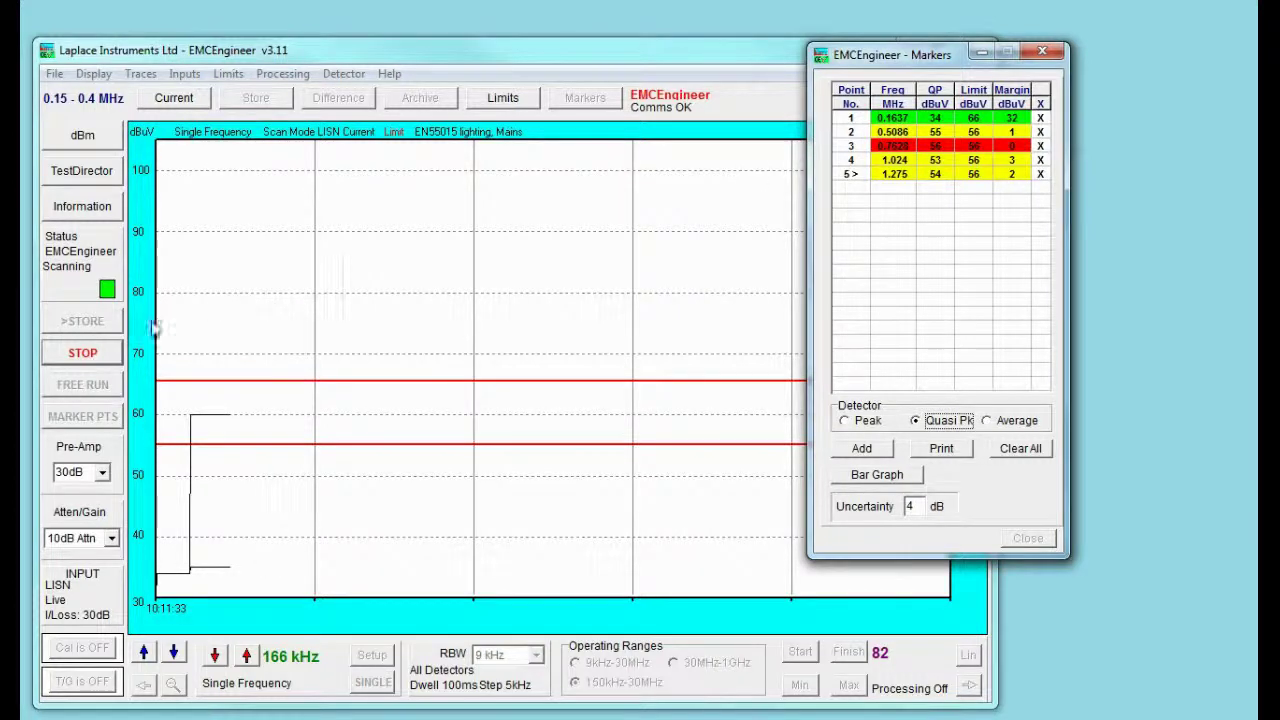
click(85, 353)
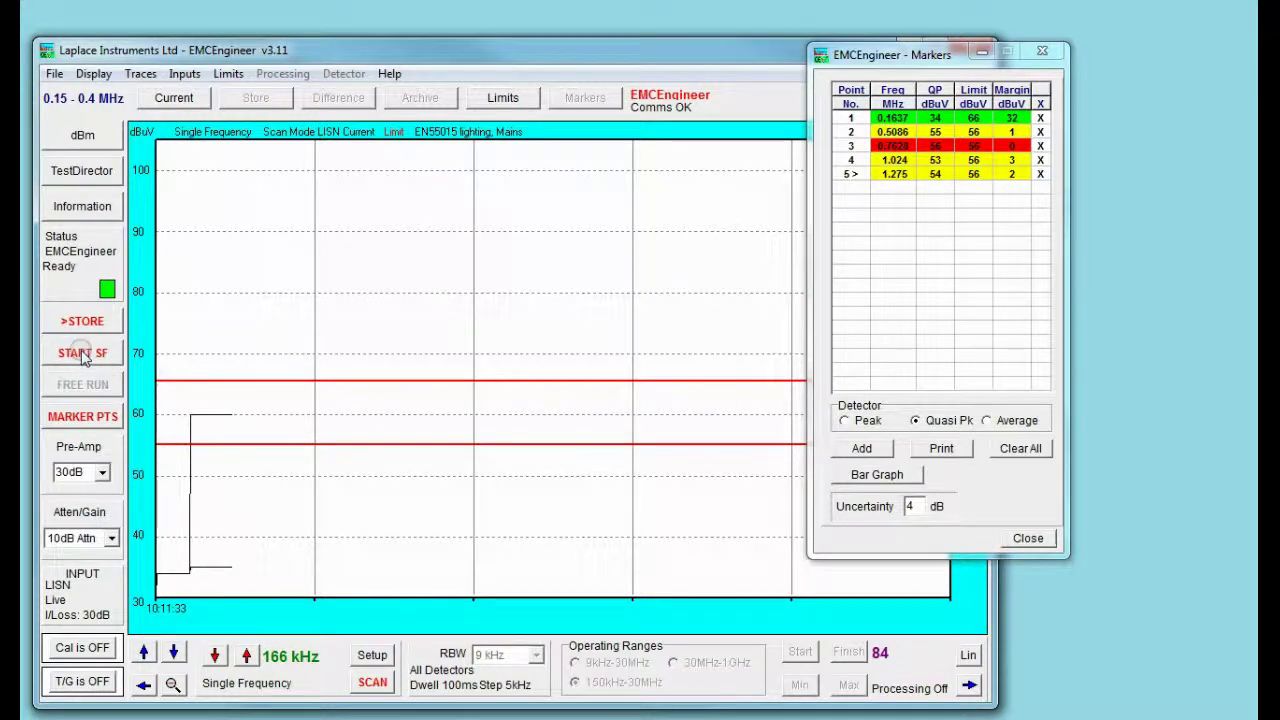
- Return to SCAN mode, start a new sweep, and cancel it partway
click(372, 682)
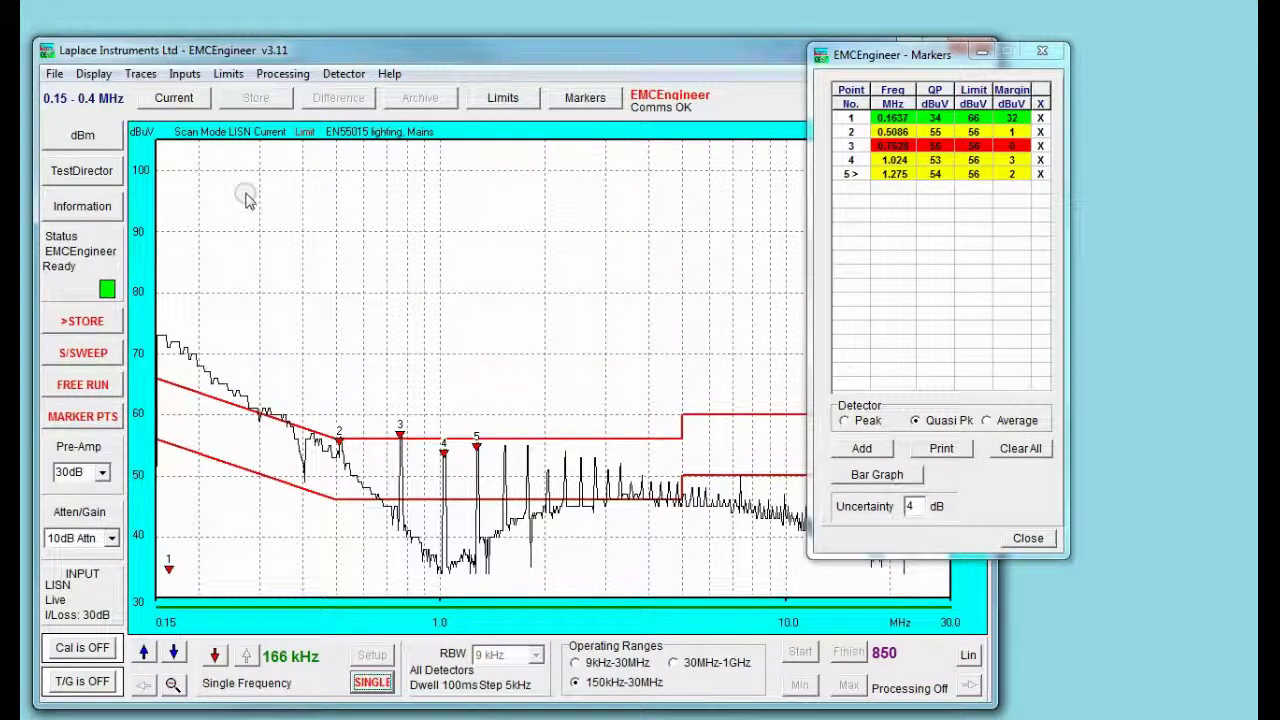
click(88, 356)
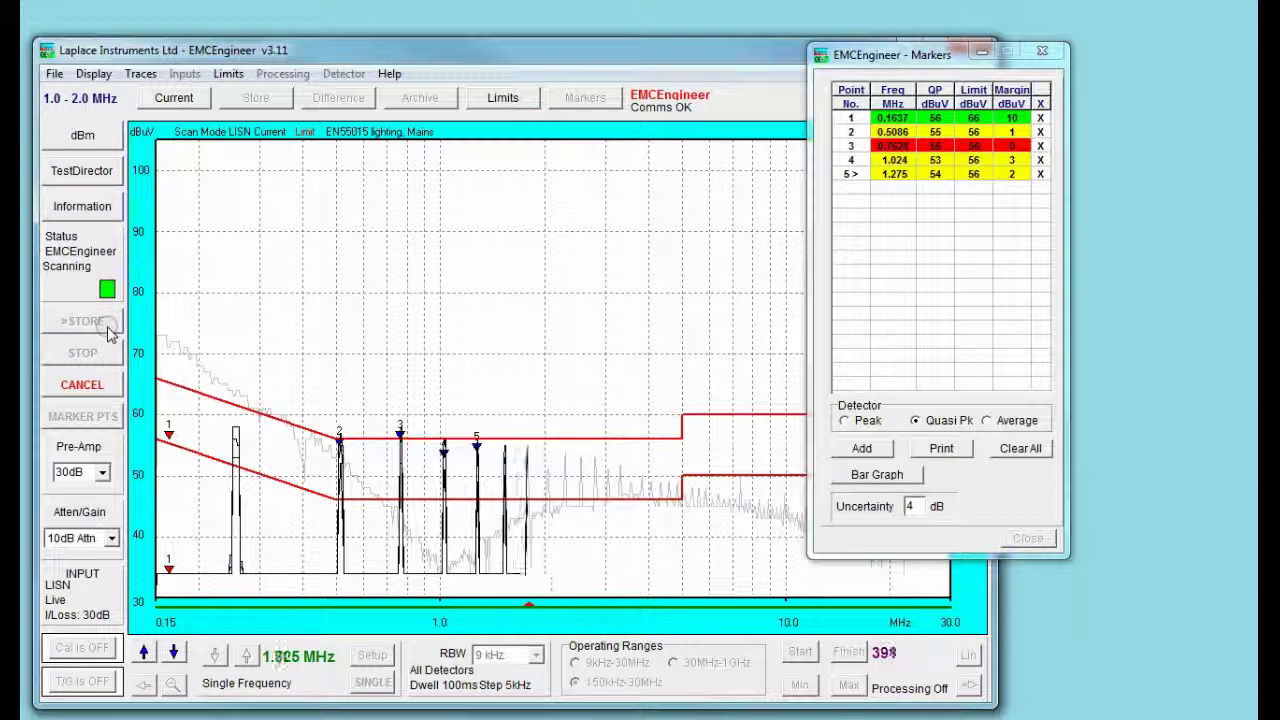
click(85, 388)
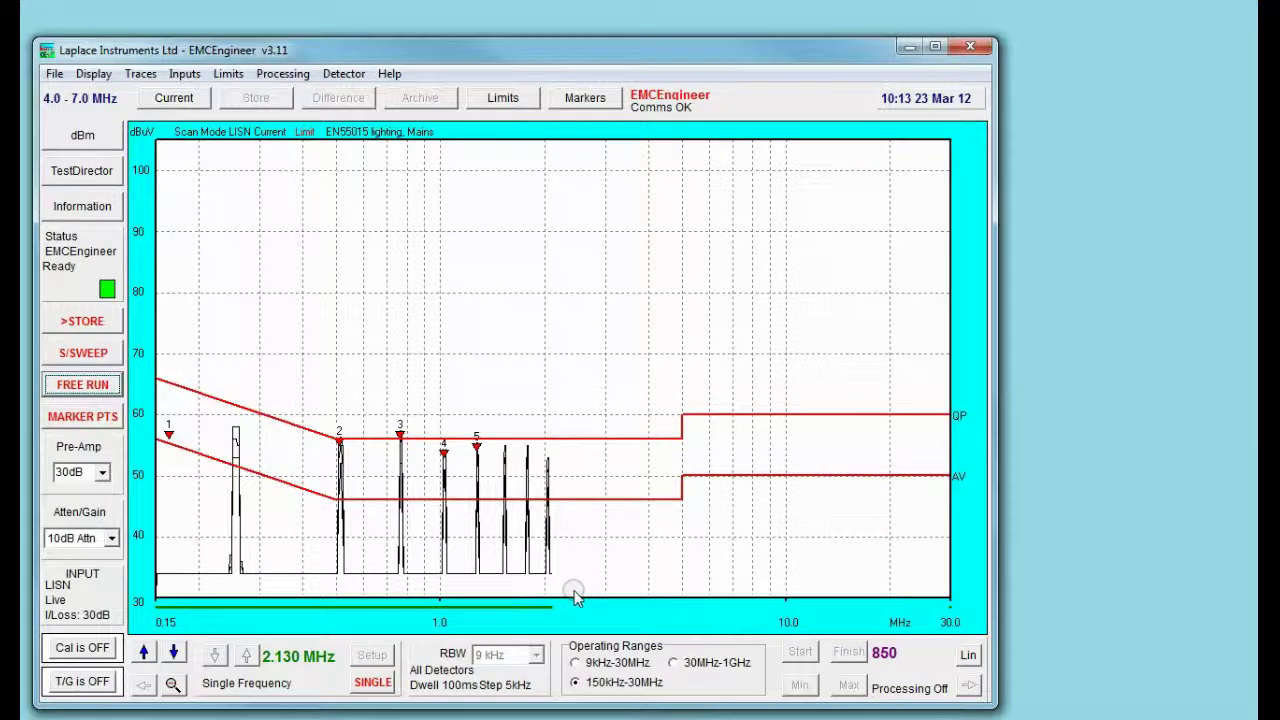
- Switch to a linear frequency axis with the finish frequency set to 2 MHz
click(971, 659)
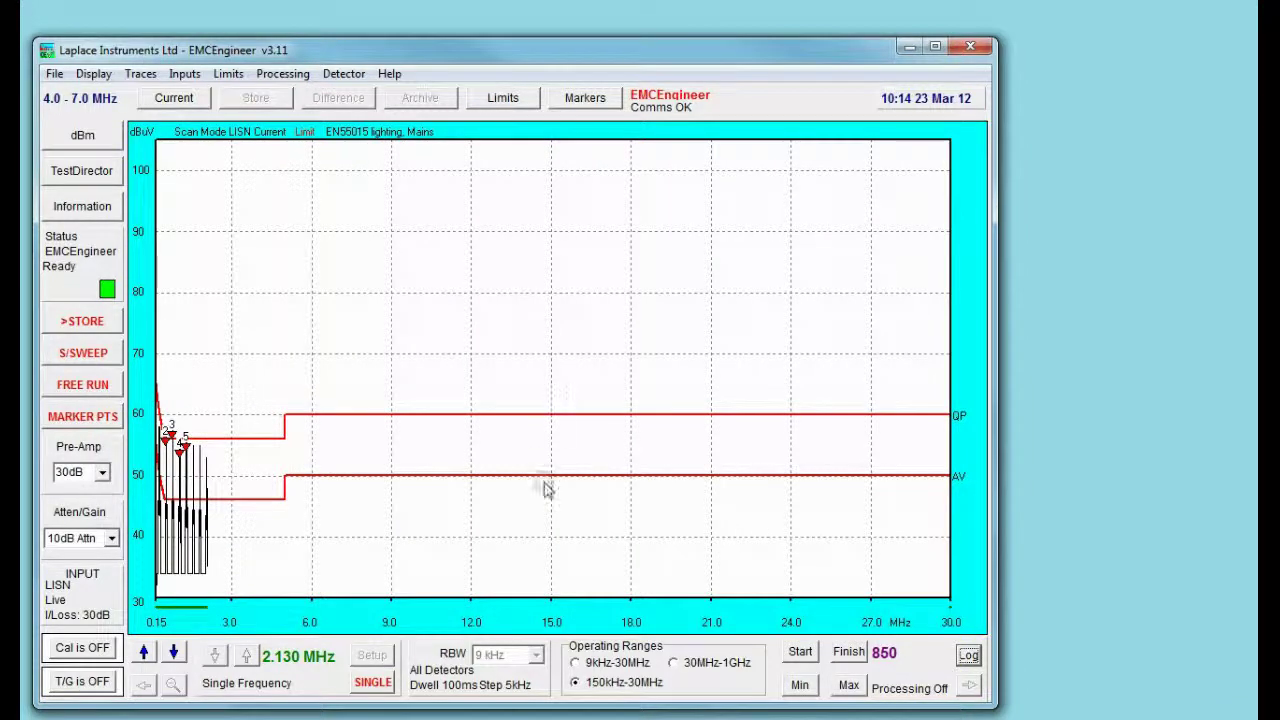
click(848, 652)
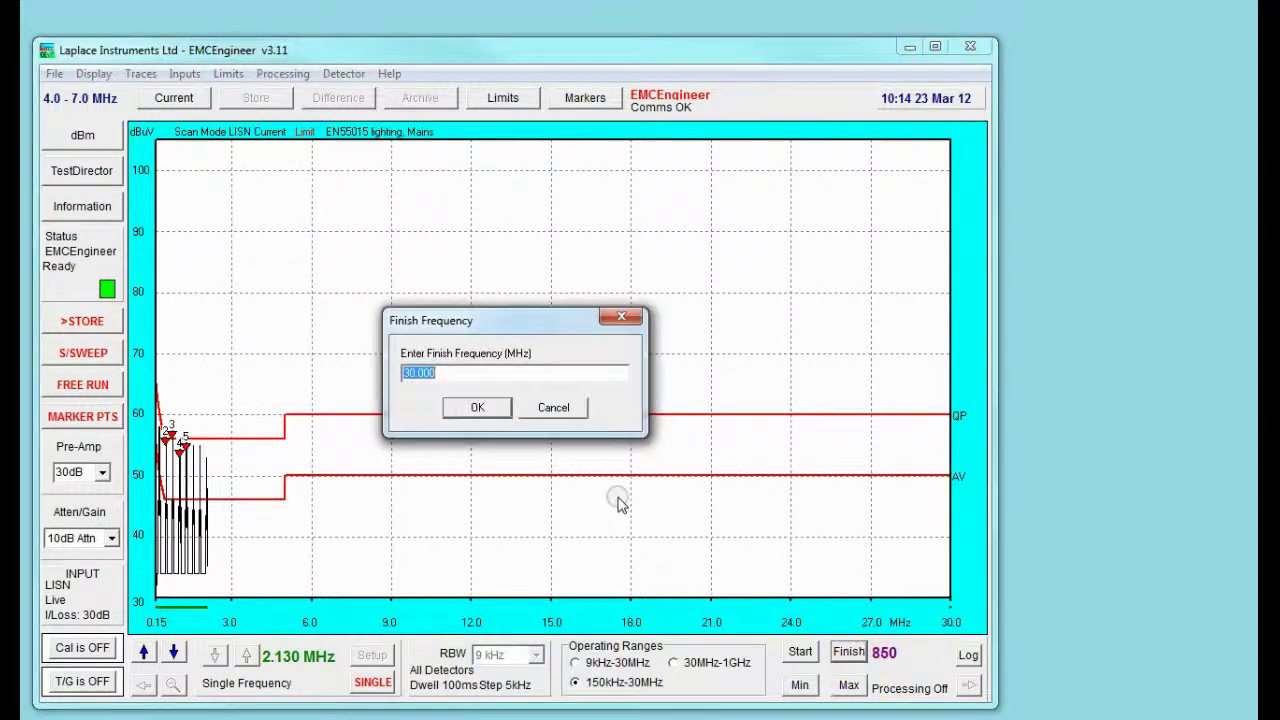
text(2)
click(474, 407)
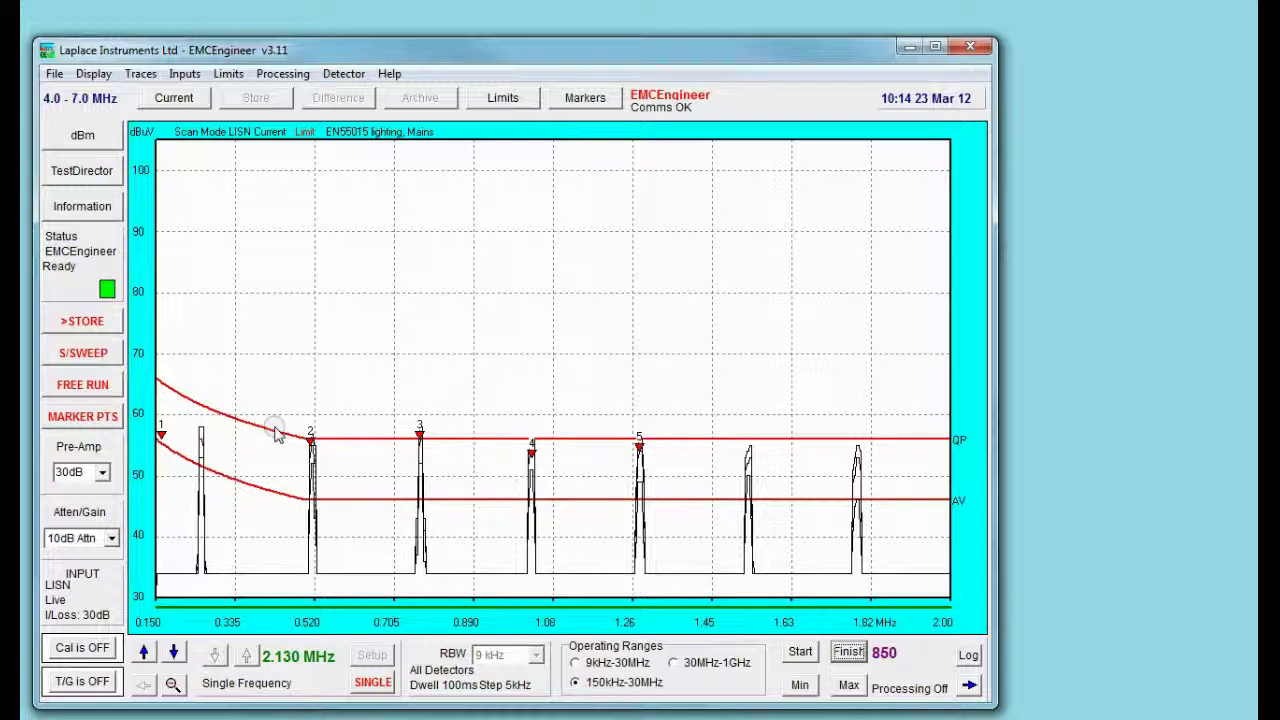
- Open the Values readout from the graph's shortcut menu and drag it clear of the plot
right_click(377, 350)
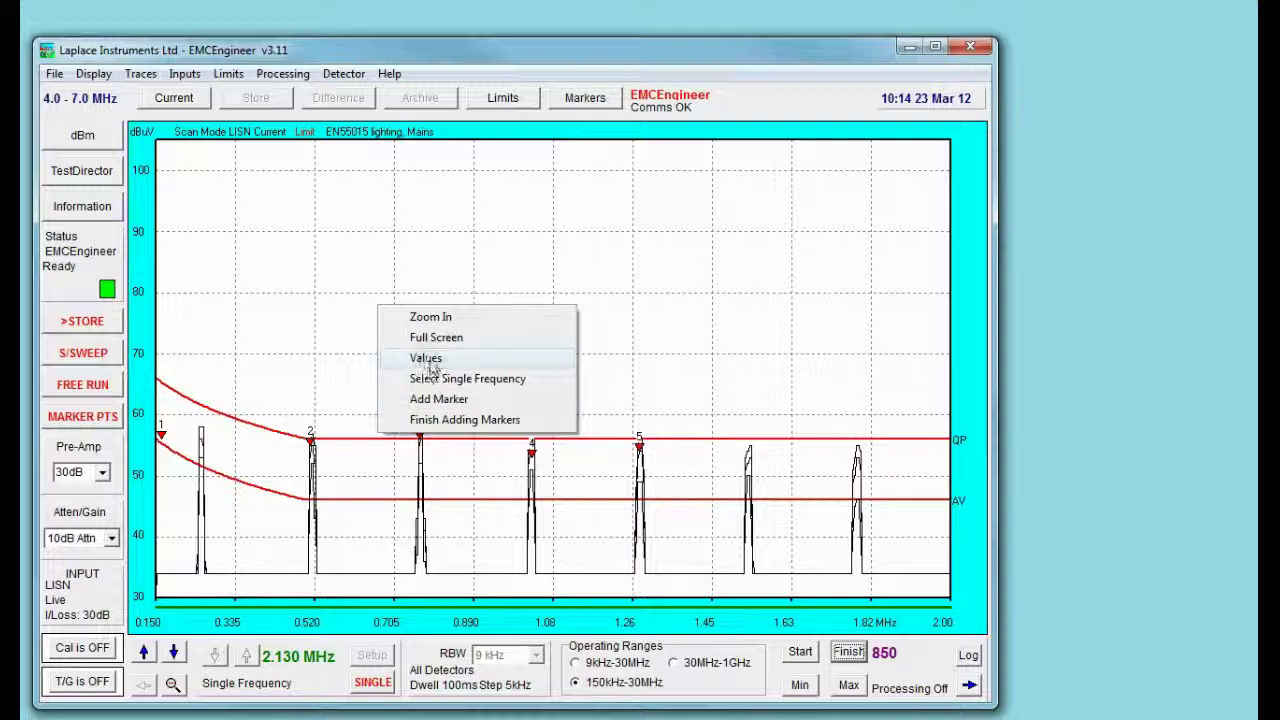
click(425, 357)
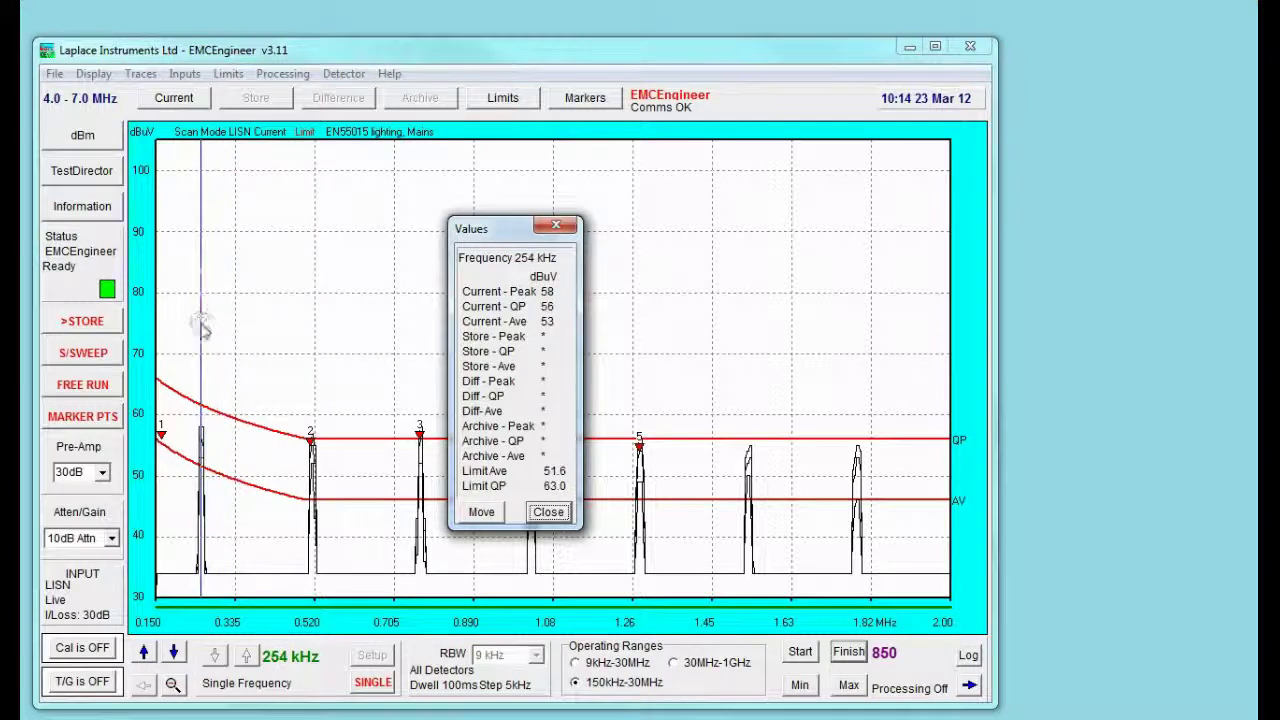
drag(524, 230, 777, 96)
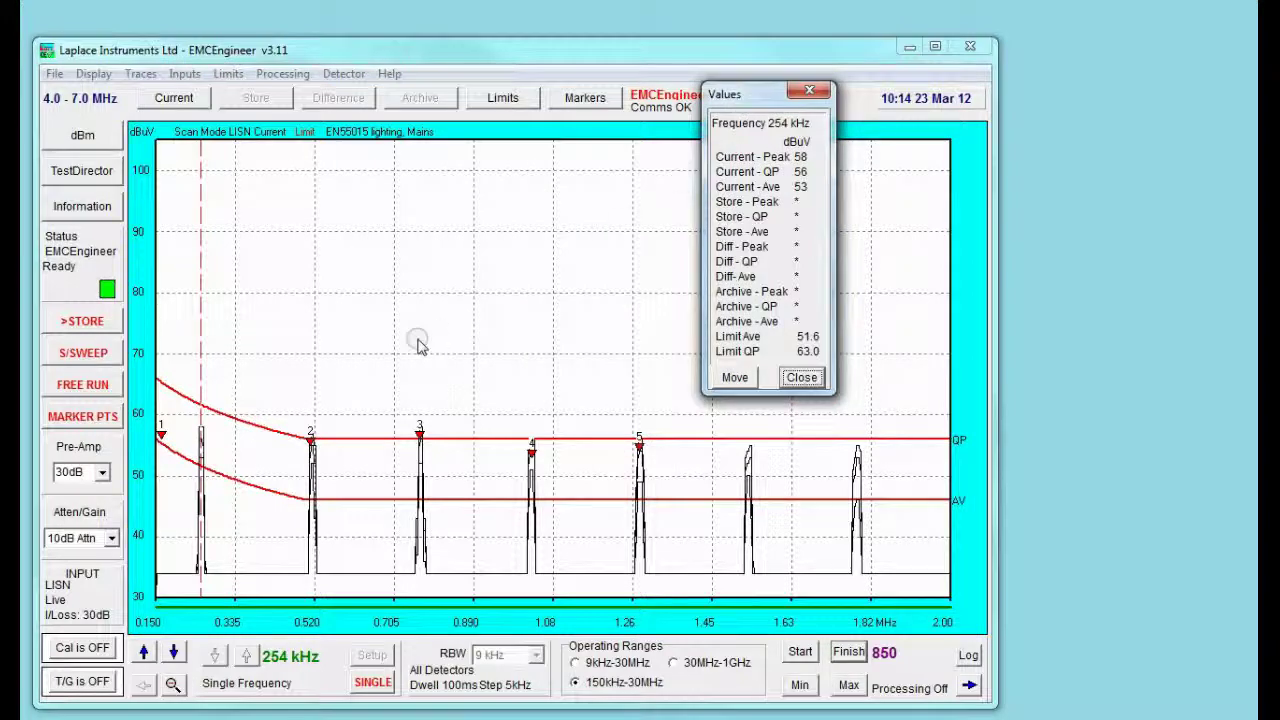
- Read the peak, QP and average levels against limits at 518 kHz and 533 kHz
click(735, 377)
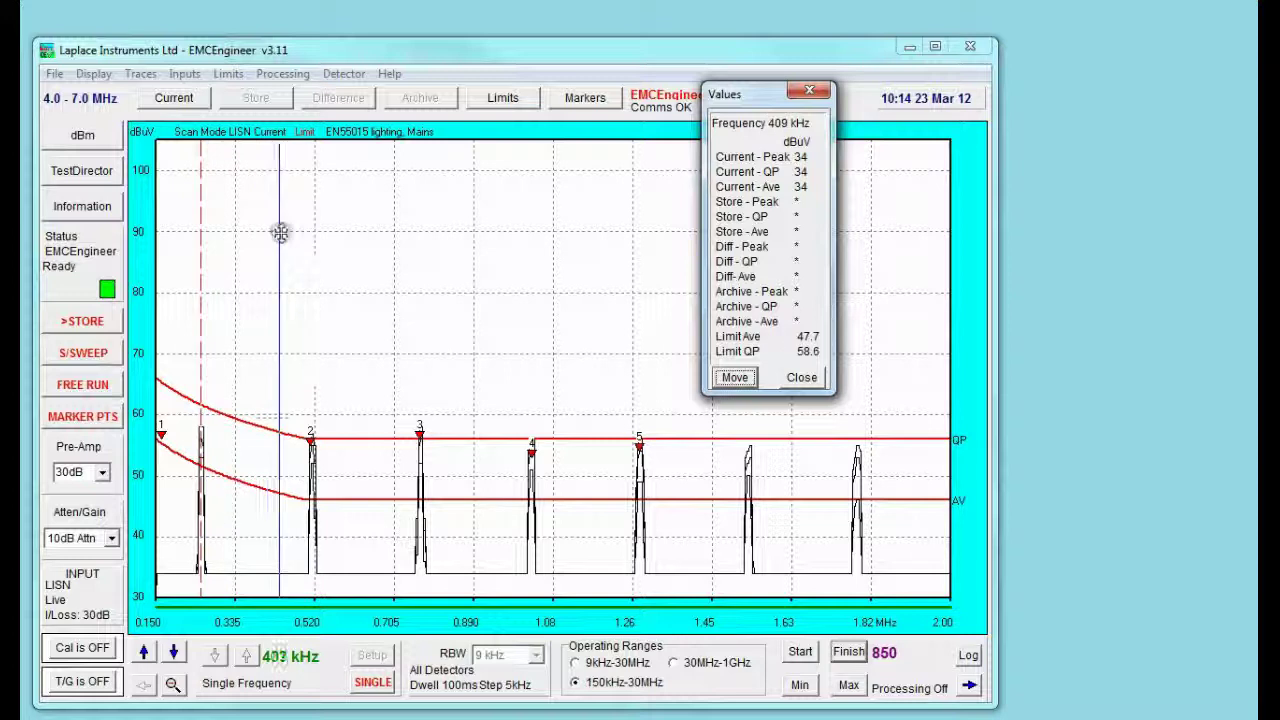
click(315, 250)
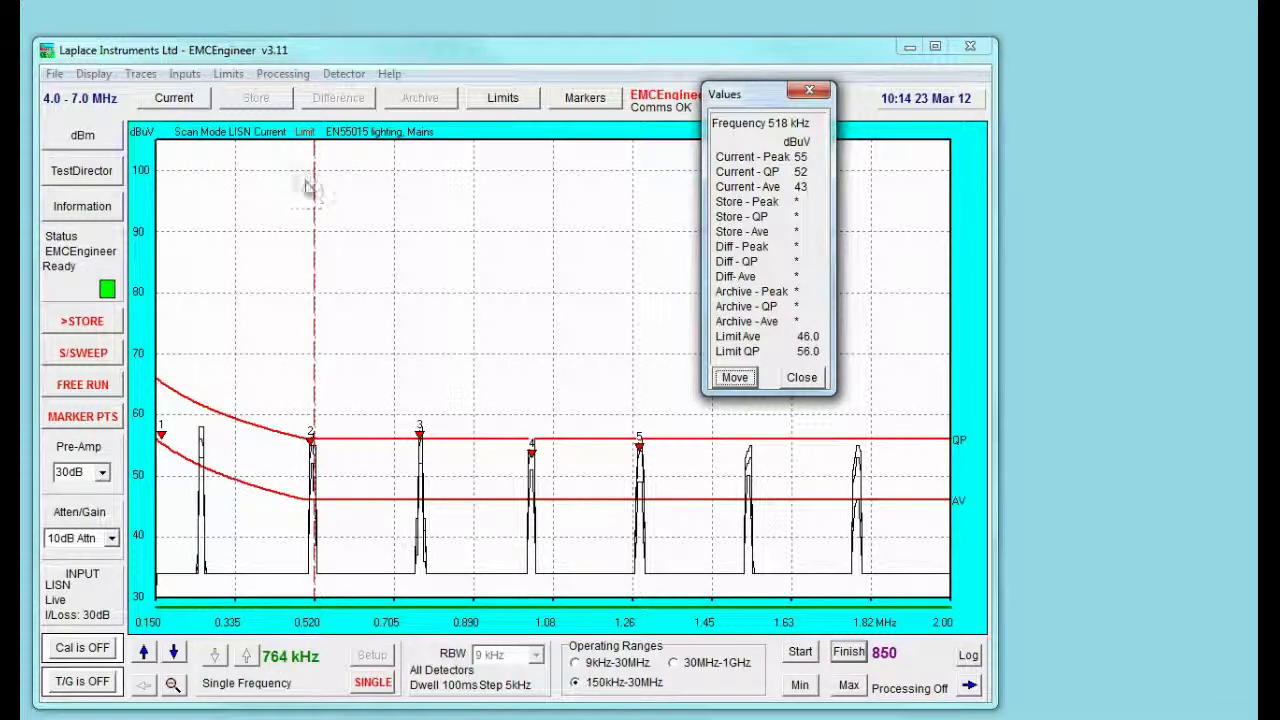
click(337, 191)
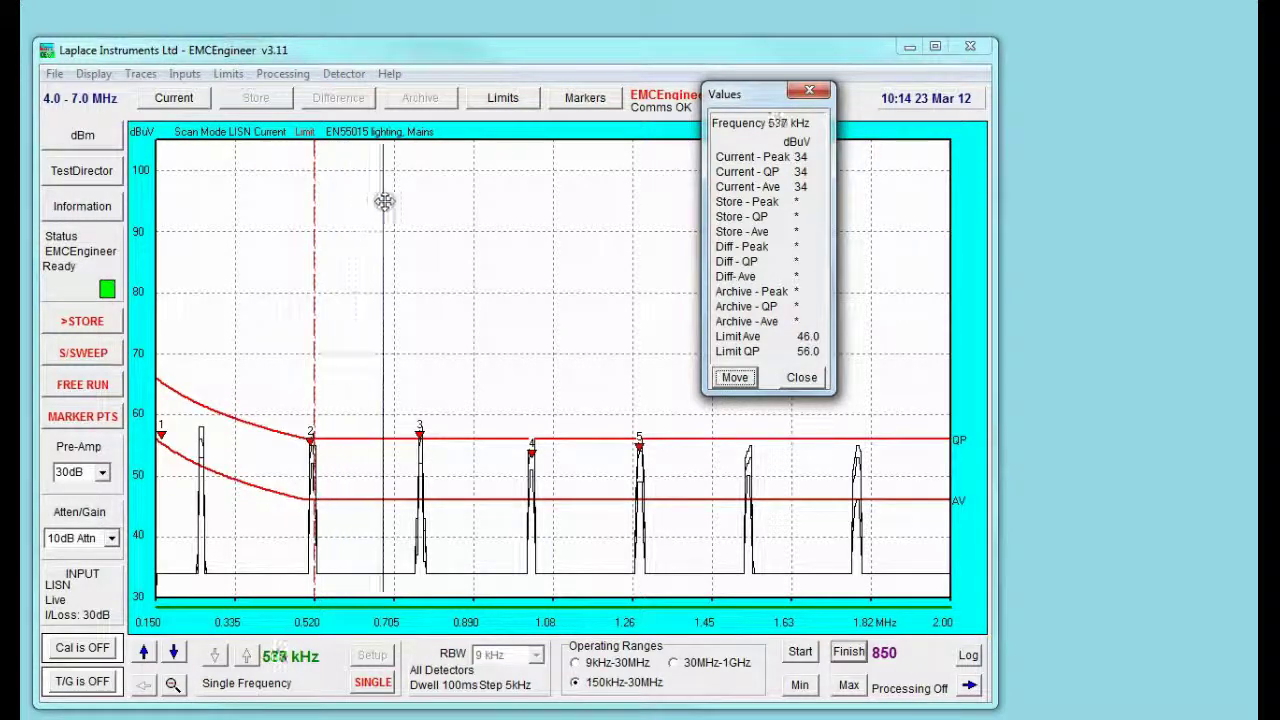